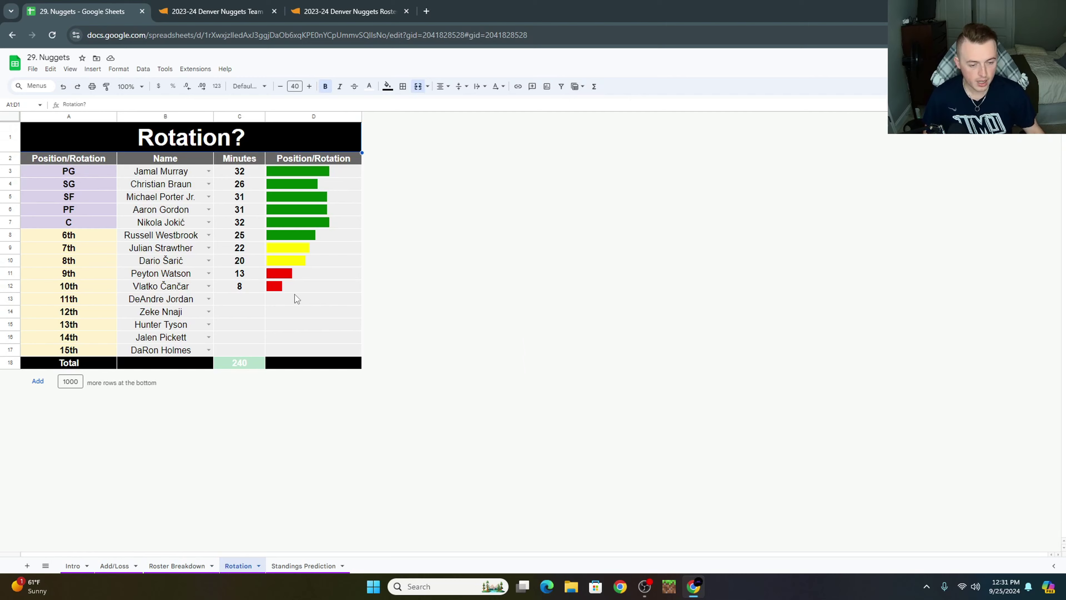
# - Examine the names and minutes of the starting five in the Rotation sheet, from Jamal Murray to Nikola Jokić
pyautogui.hotkey('ctrl', '+')
pyautogui.hotkey('ctrl', '+')
pyautogui.hotkey('ctrl', '+')
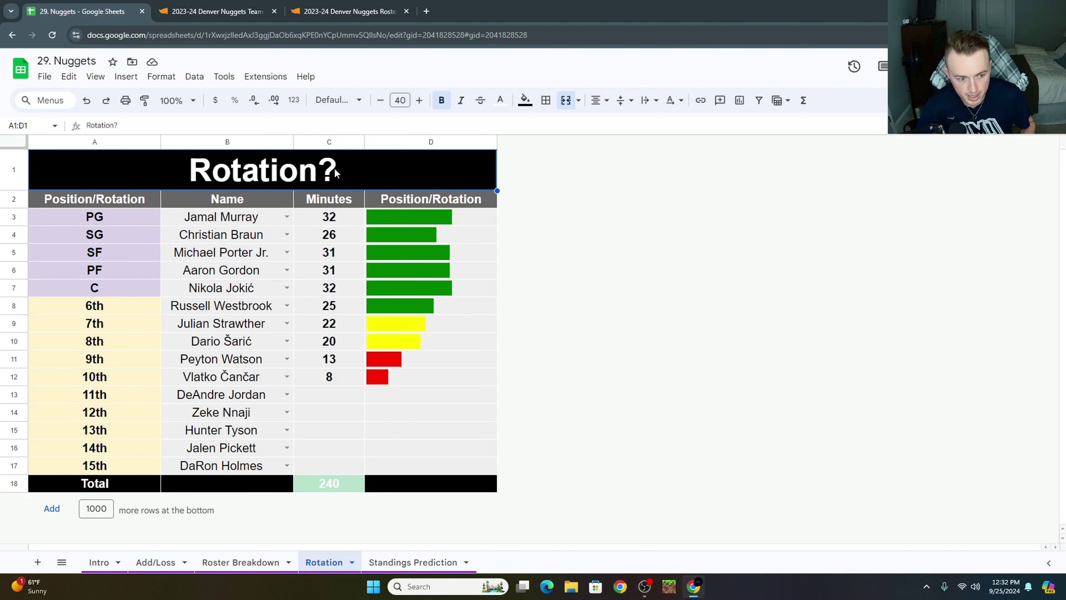
pyautogui.moveTo(235, 218); pyautogui.dragTo(236, 297)
pyautogui.click(263, 221)
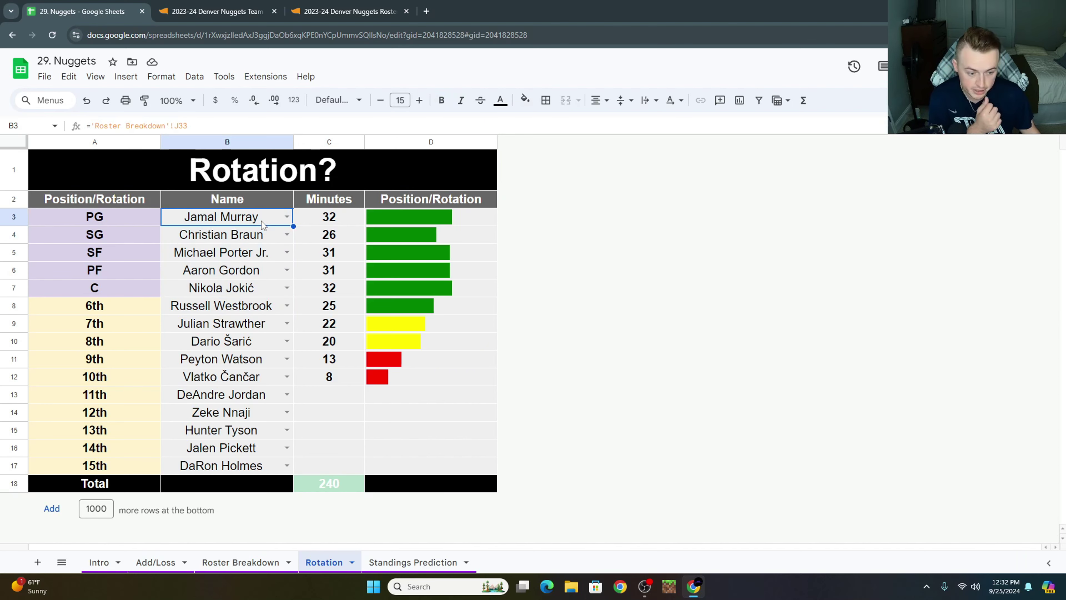
pyautogui.click(270, 293)
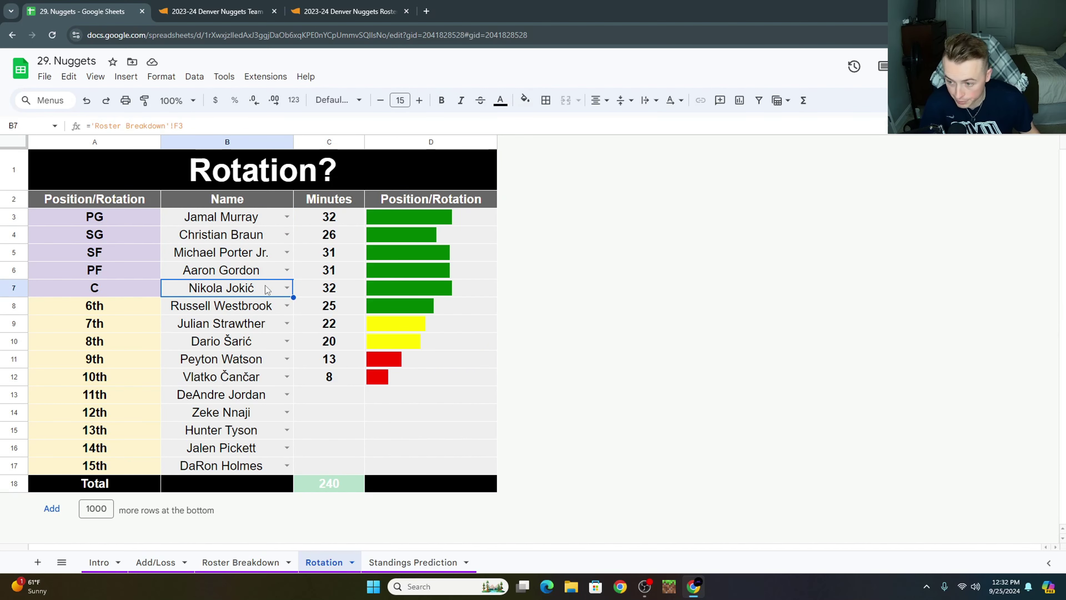
pyautogui.click(322, 228)
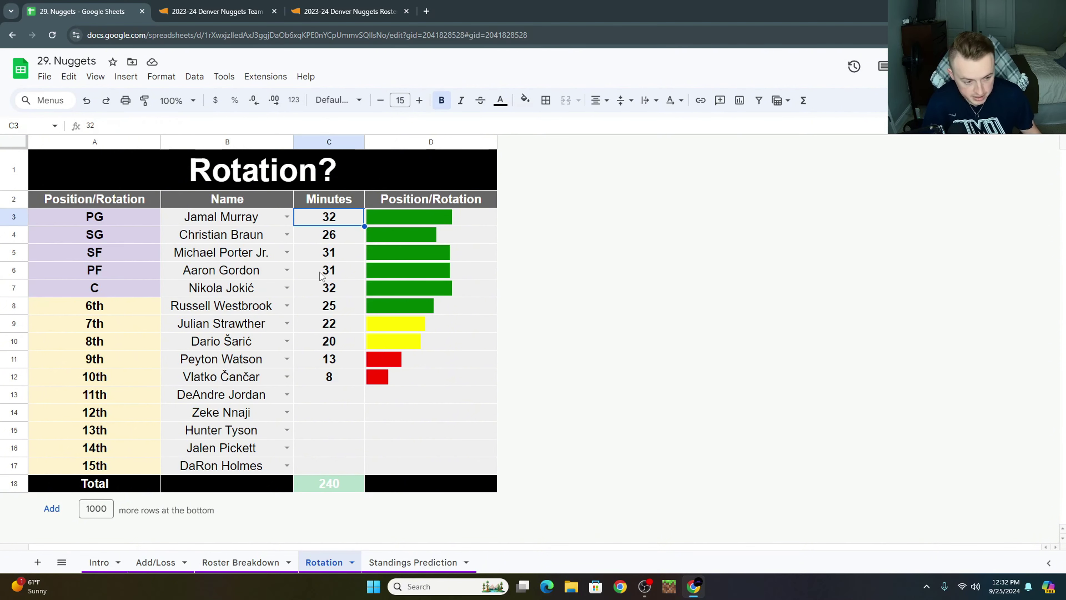
pyautogui.click(322, 289)
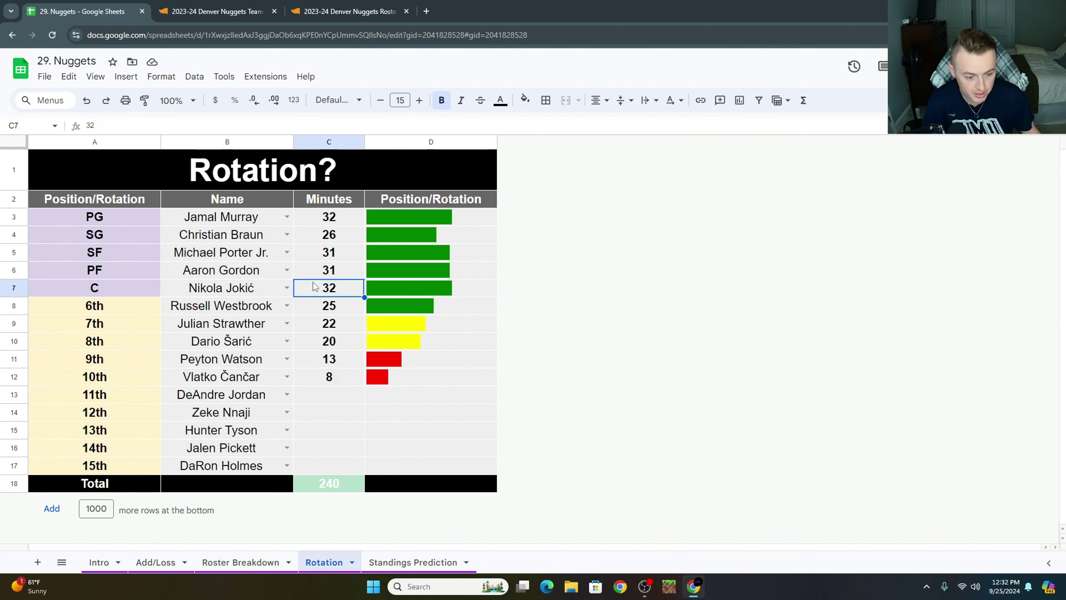
pyautogui.click(255, 222)
pyautogui.click(267, 294)
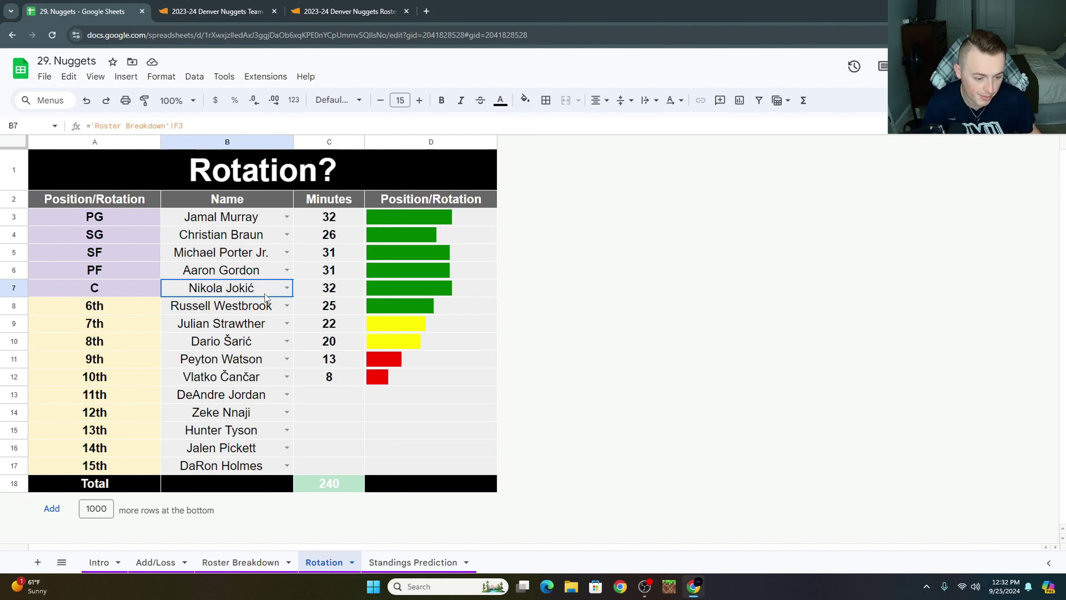
pyautogui.moveTo(264, 257); pyautogui.dragTo(265, 273)
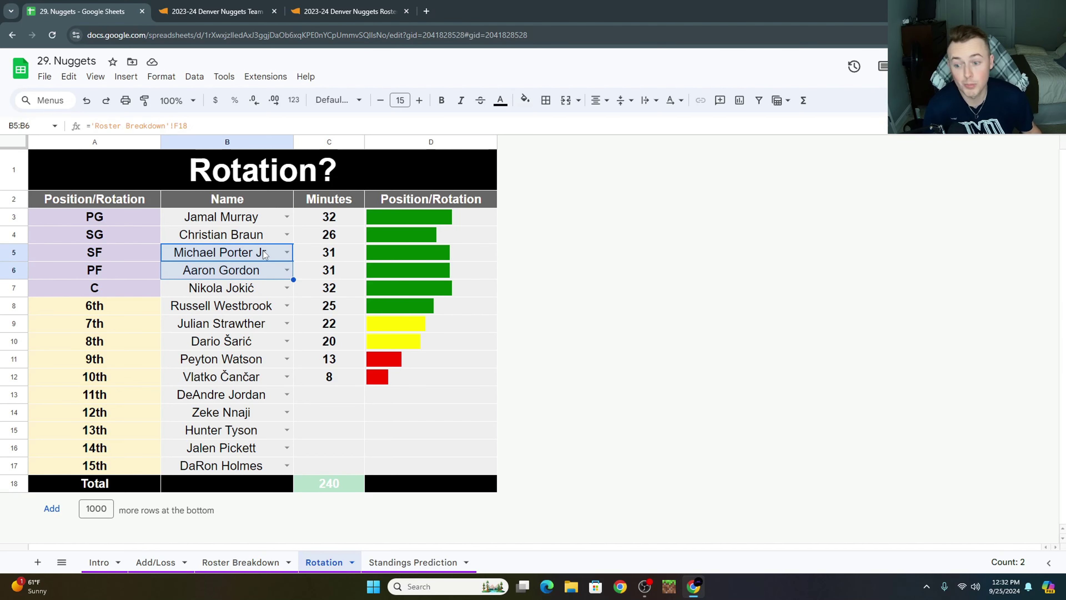
# - Try 25 and 24 minutes for Christian Braun in the SG row, and set the value back to 26
pyautogui.click(248, 235)
pyautogui.click(321, 235)
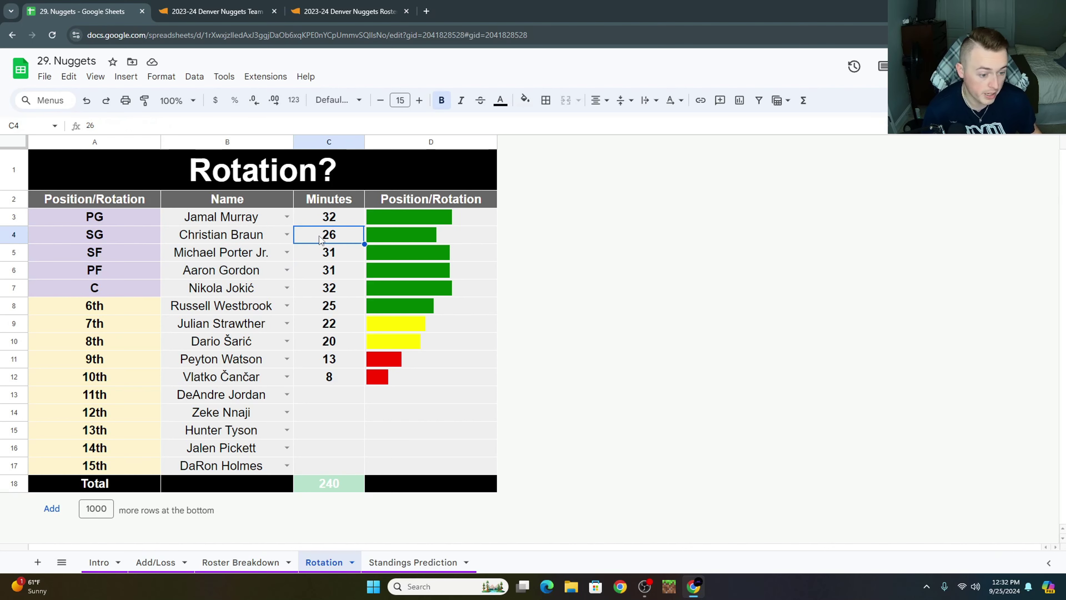
pyautogui.click(404, 236)
pyautogui.click(347, 238)
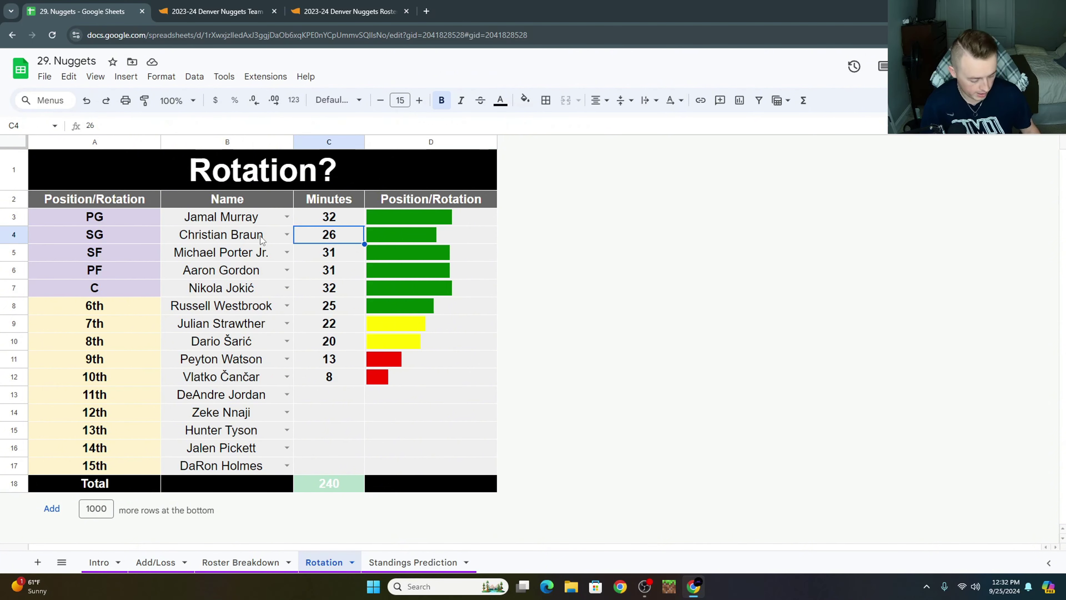
pyautogui.write('25')
pyautogui.press('Return')
pyautogui.press('Up')
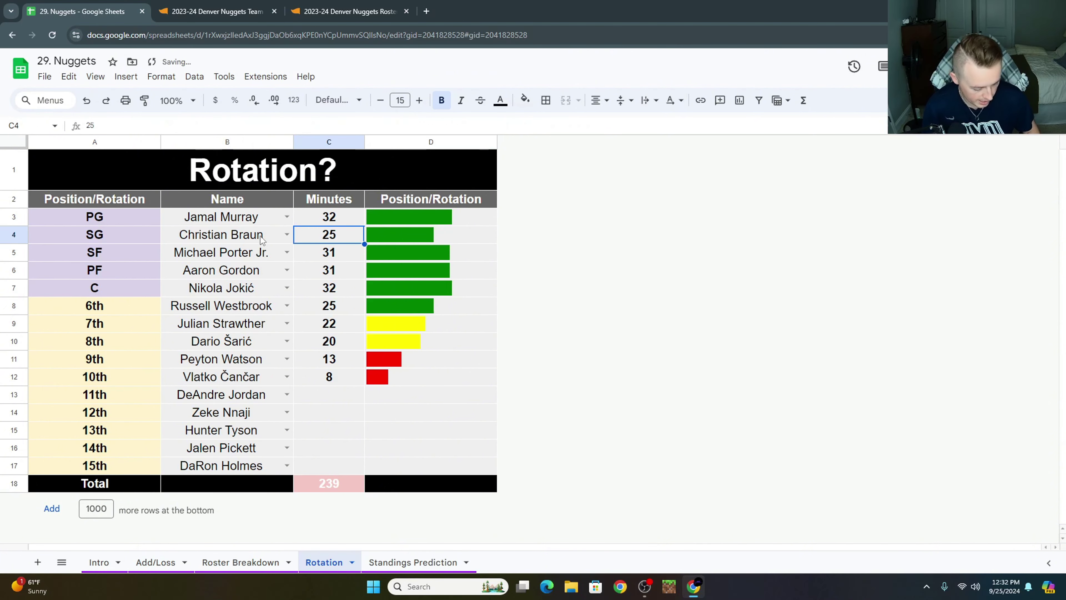
pyautogui.write('24')
pyautogui.press('Return')
pyautogui.press('Up')
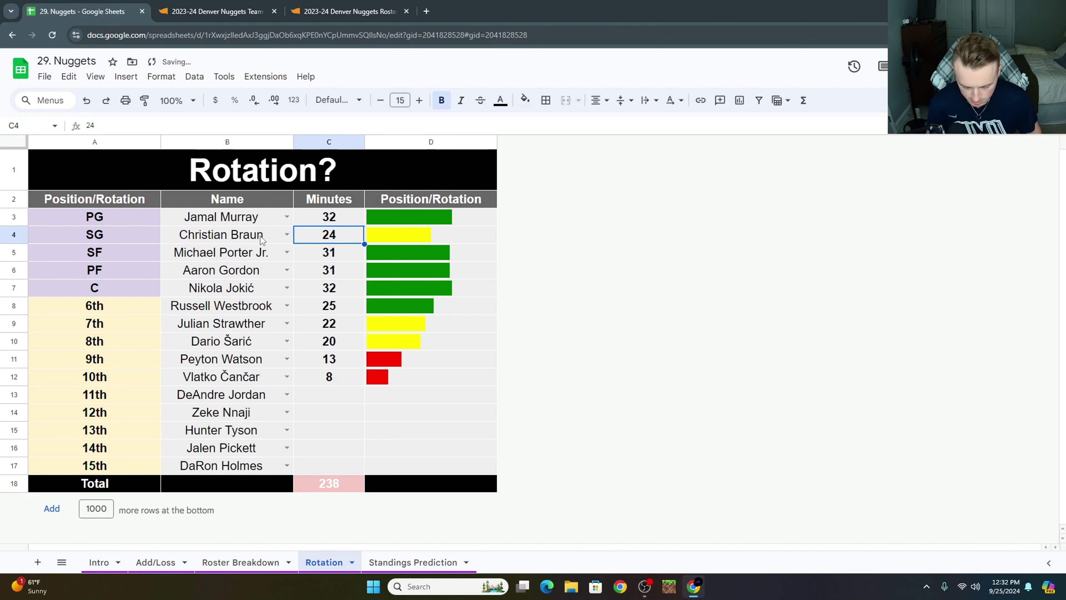
pyautogui.write('26')
pyautogui.press('Return')
pyautogui.press('Up')
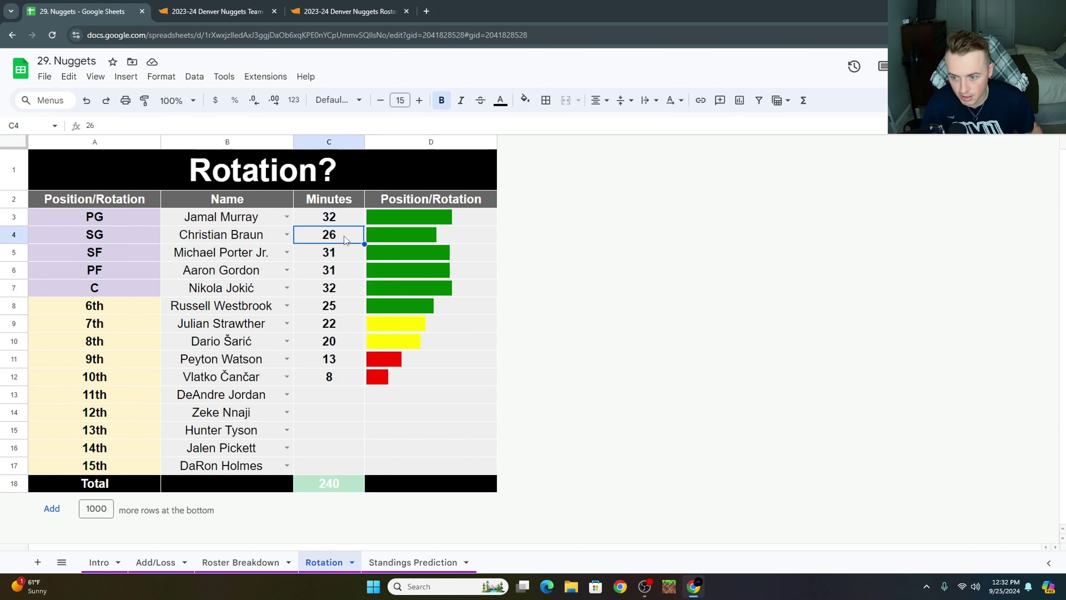
# - Examine the SG row and Russell Westbrook's name, minutes and bar in the 6th-man row
pyautogui.press('Right')
pyautogui.press('Left')
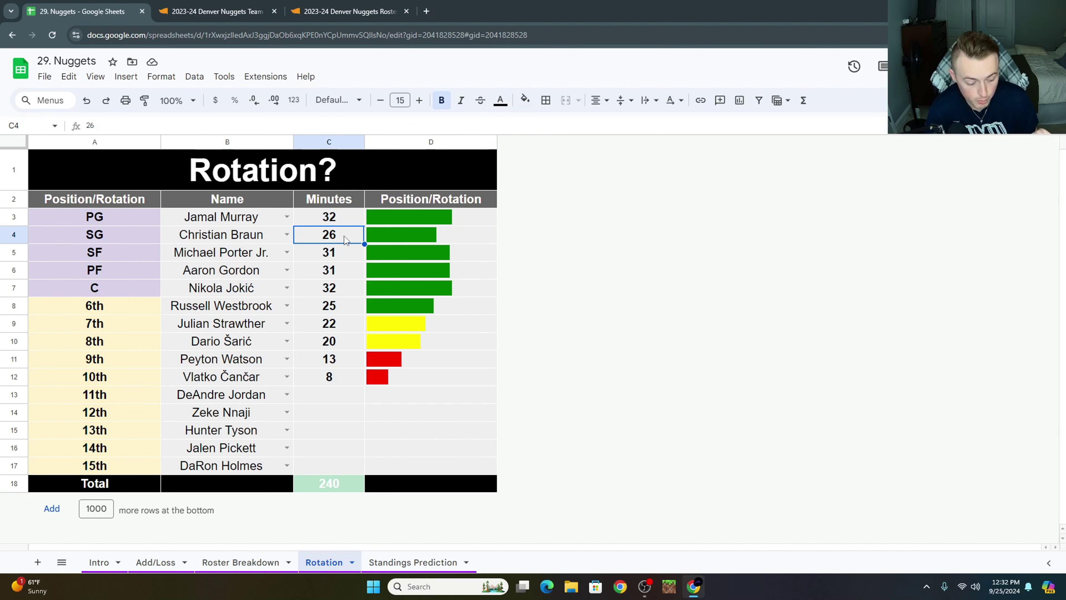
pyautogui.press('Left')
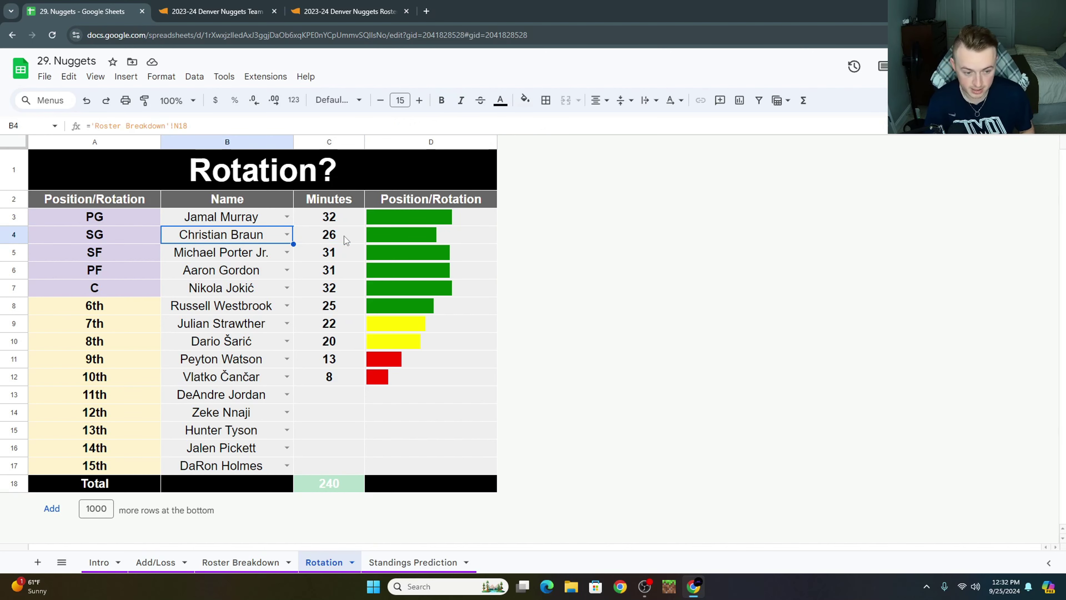
pyautogui.press('Down')
pyautogui.press('Down')
pyautogui.press('Down')
pyautogui.press('Down')
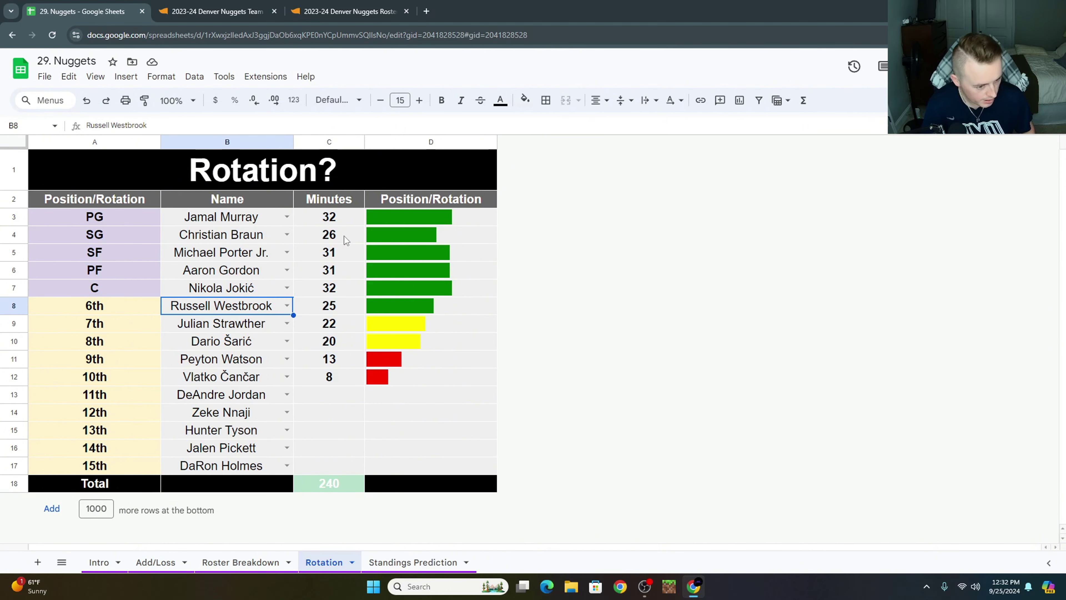
pyautogui.press('Right')
pyautogui.press('Right')
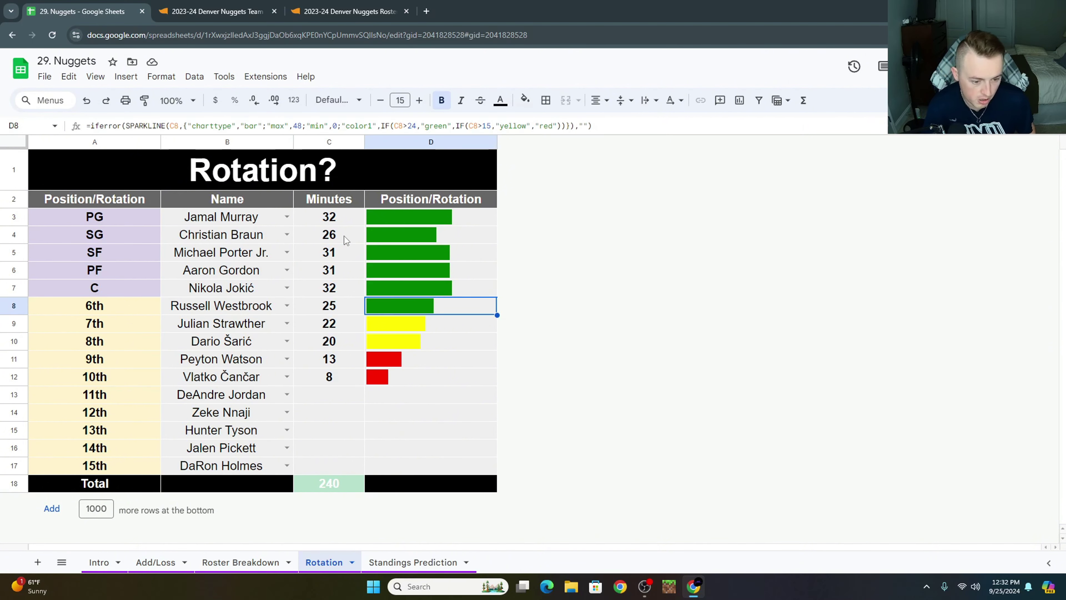
pyautogui.press('Left')
pyautogui.press('Left')
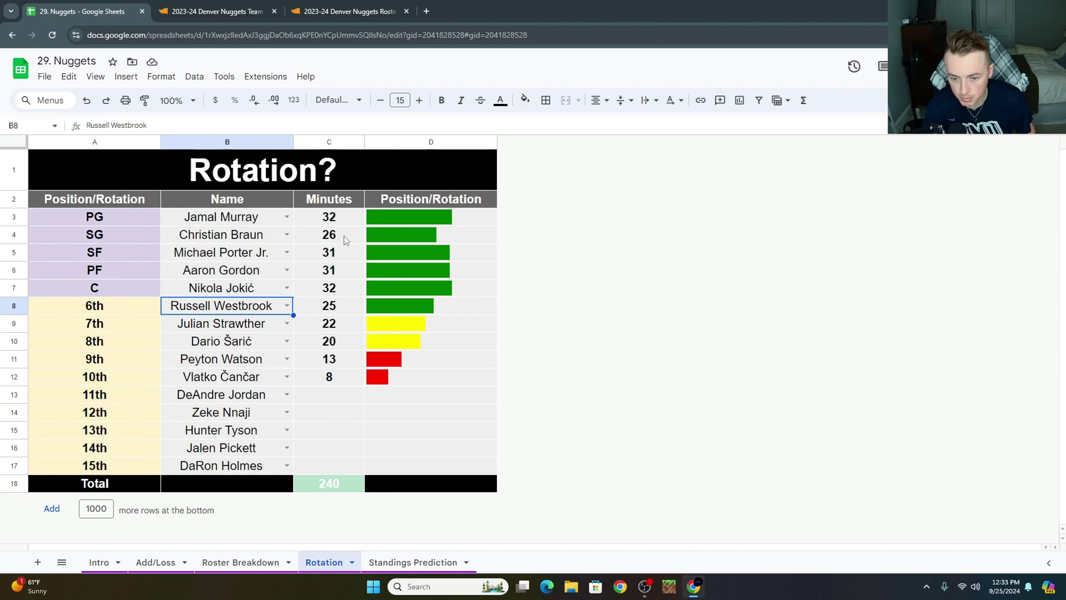
pyautogui.press('Right')
pyautogui.press('Right')
pyautogui.press('Left')
pyautogui.press('Left')
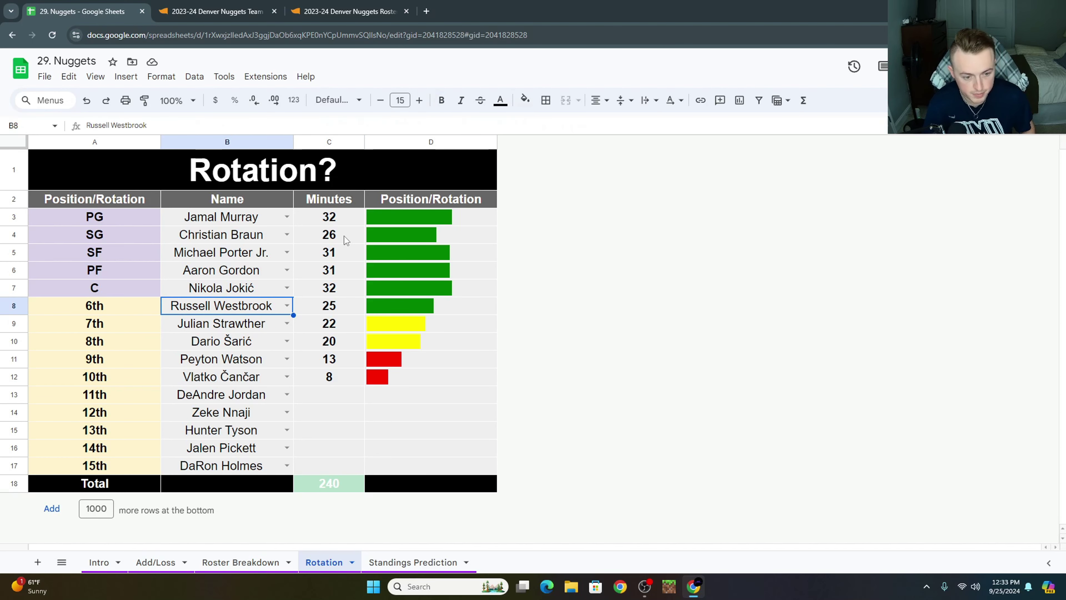
# - Compare Jamal Murray and Nikola Jokić with Julian Strawther's 7th-man minutes, briefly checking the 2023-24 Denver Nuggets roster page
pyautogui.click(238, 219)
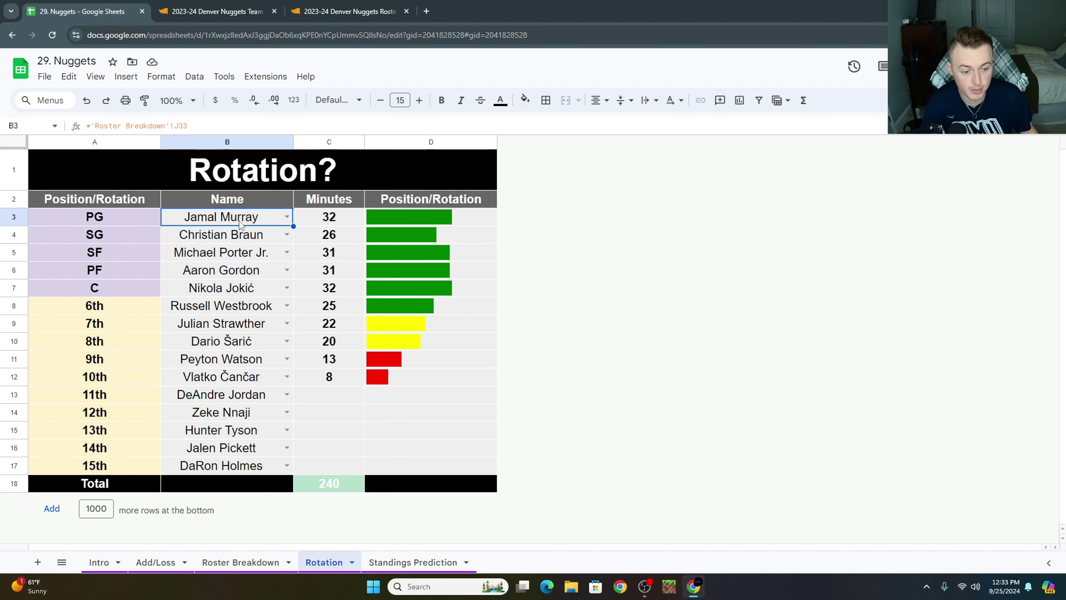
pyautogui.click(245, 289)
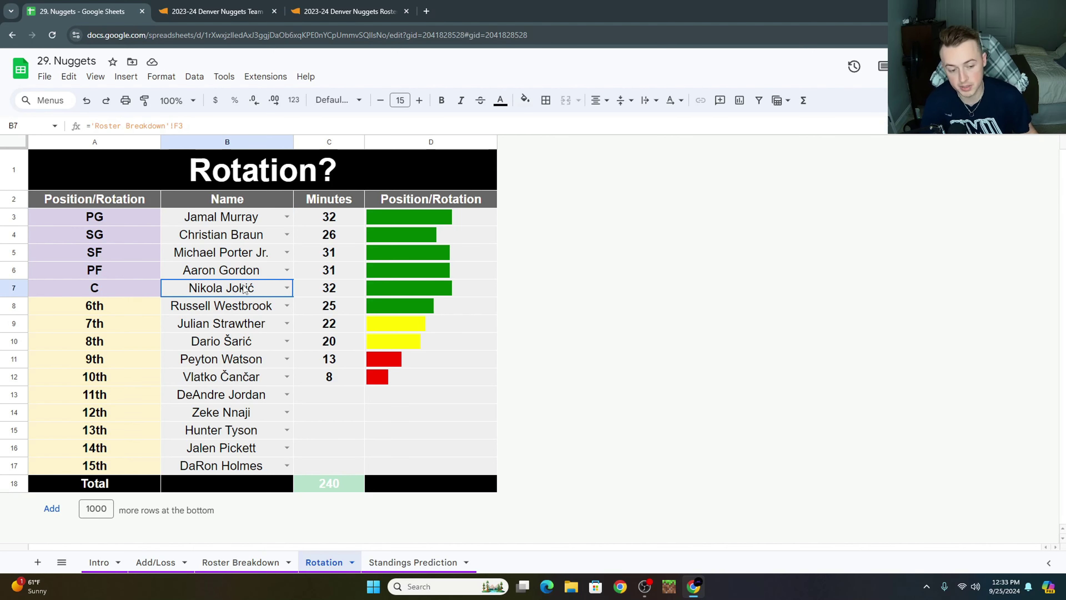
pyautogui.click(232, 322)
pyautogui.press('Right')
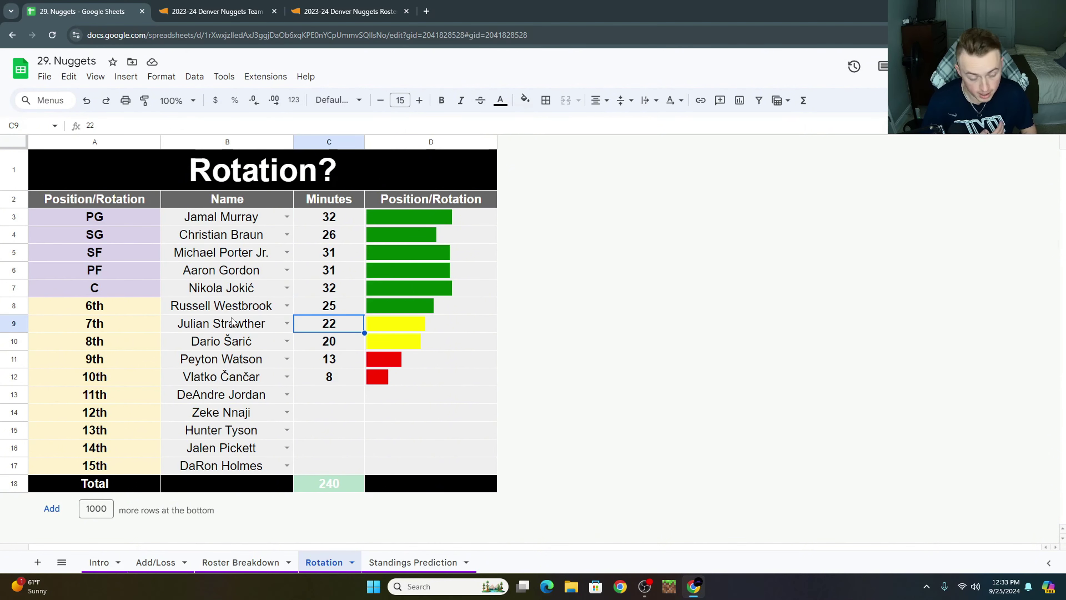
pyautogui.press('Left')
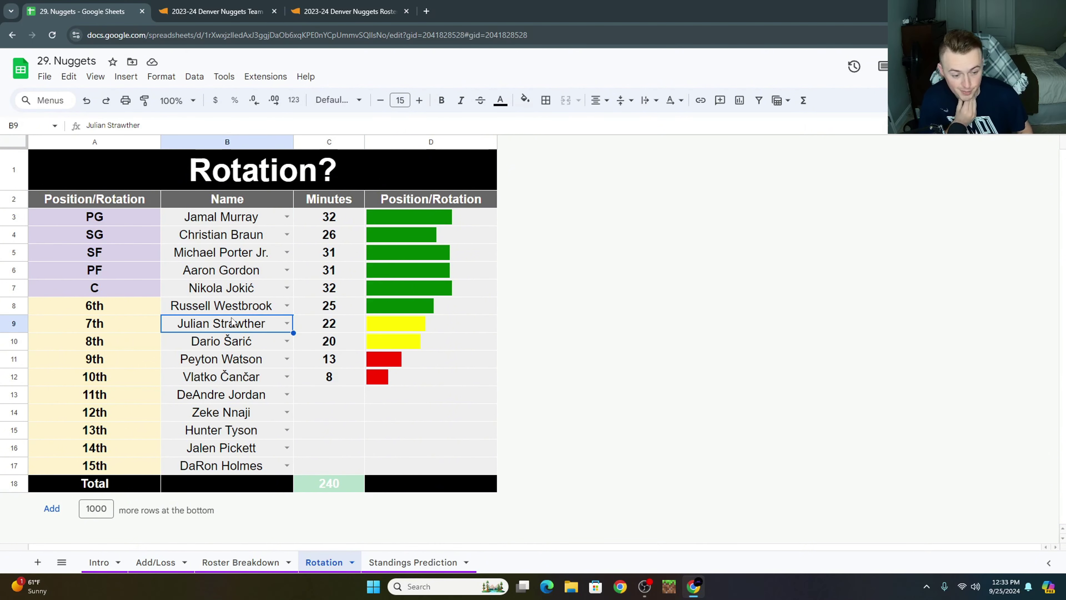
pyautogui.press('Right')
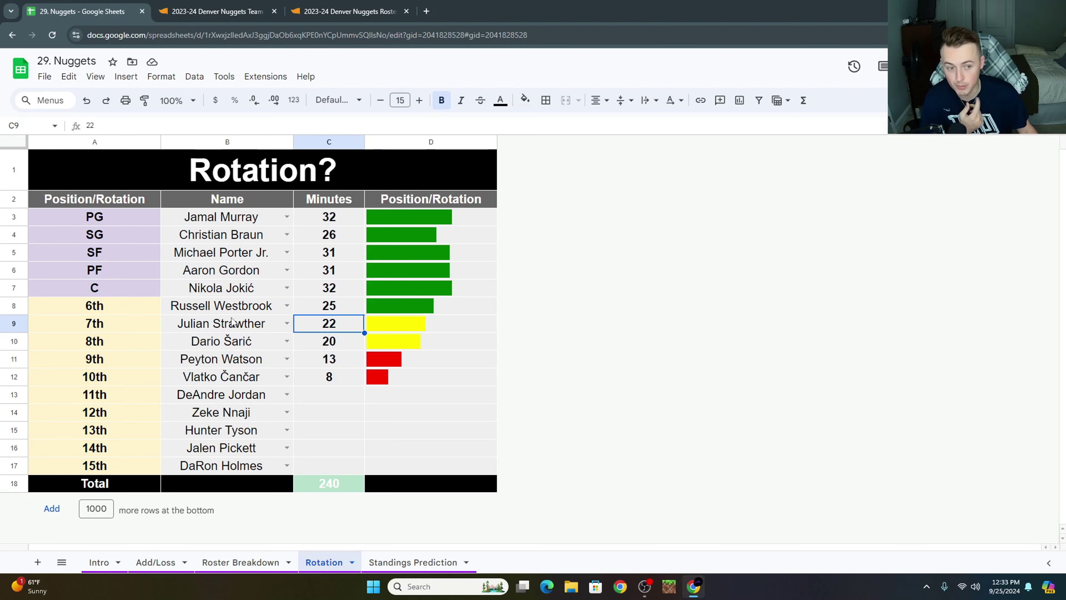
pyautogui.click(349, 11)
pyautogui.click(116, 4)
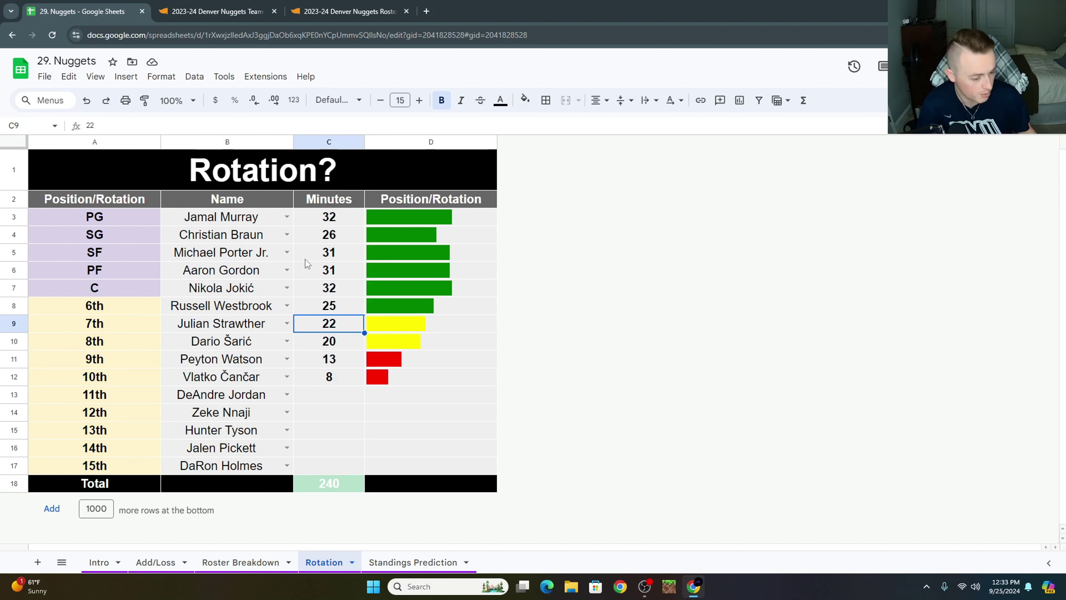
# - Examine the 8th to 10th rotation spots, covering Dario Šarić, Peyton Watson and Vlatko Čančar
pyautogui.click(264, 342)
pyautogui.click(326, 344)
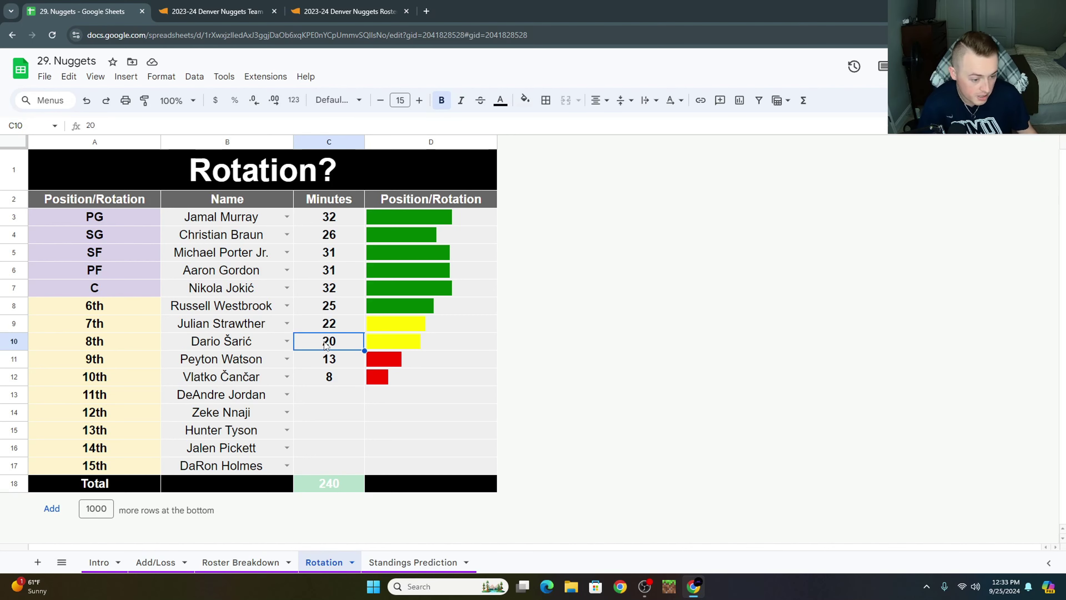
pyautogui.click(253, 348)
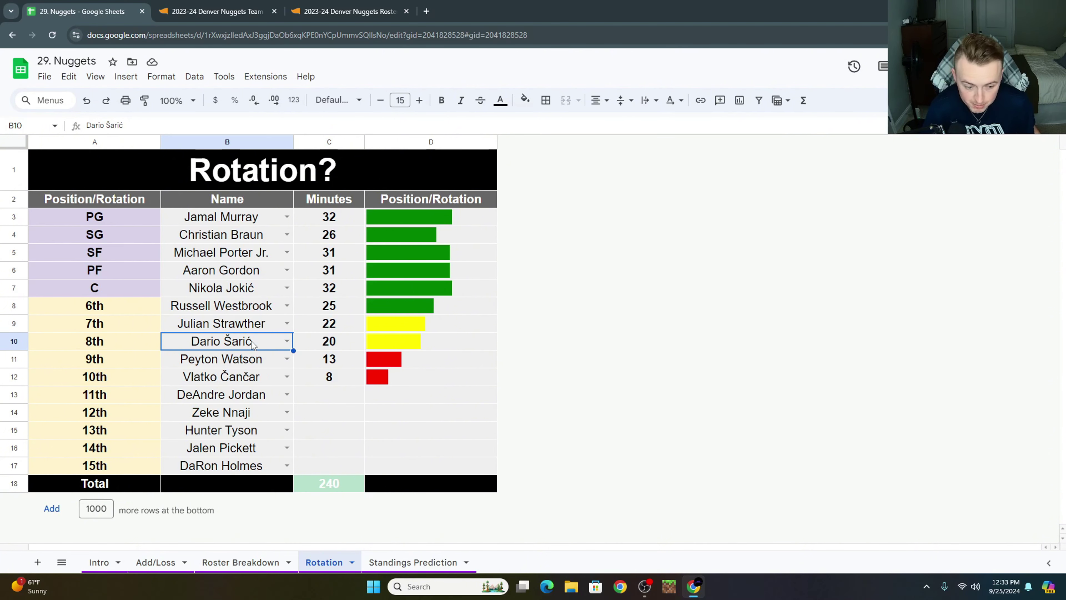
pyautogui.click(257, 364)
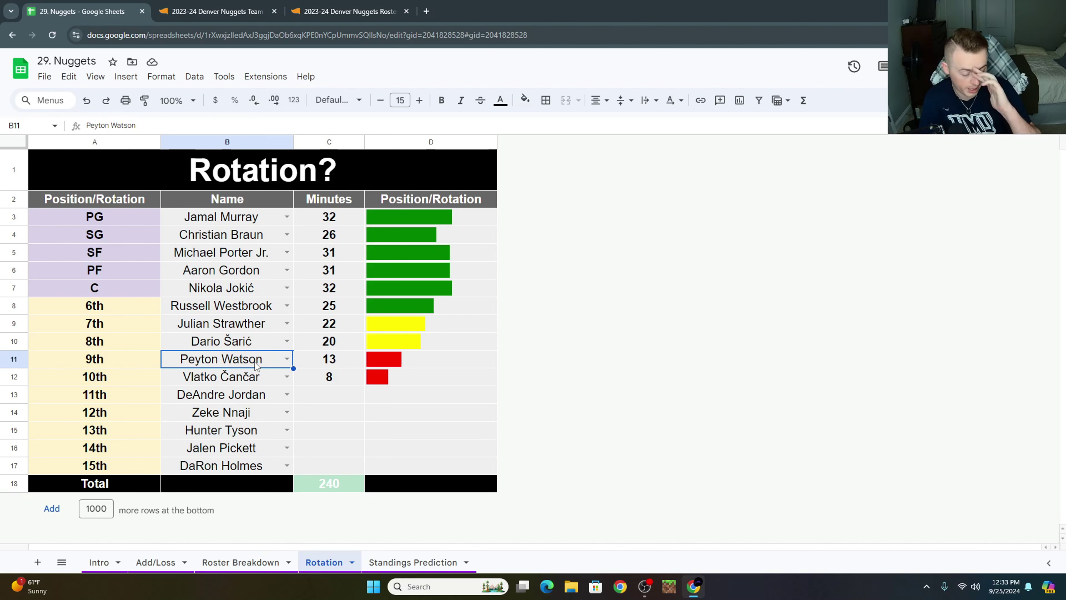
pyautogui.press('Up')
pyautogui.press('Up')
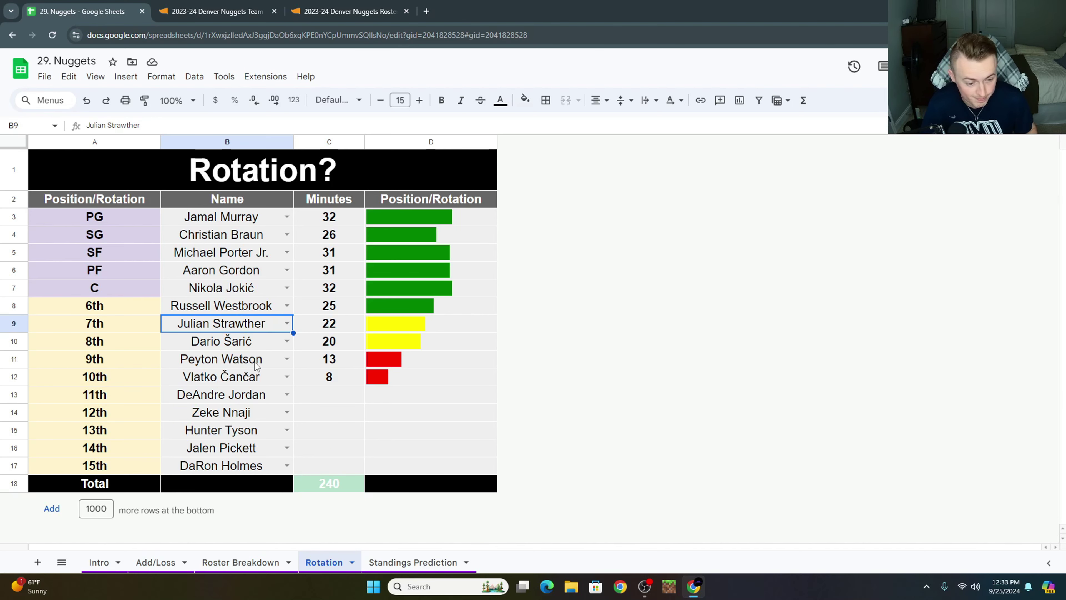
pyautogui.press('Down')
pyautogui.press('Down')
pyautogui.press('Down')
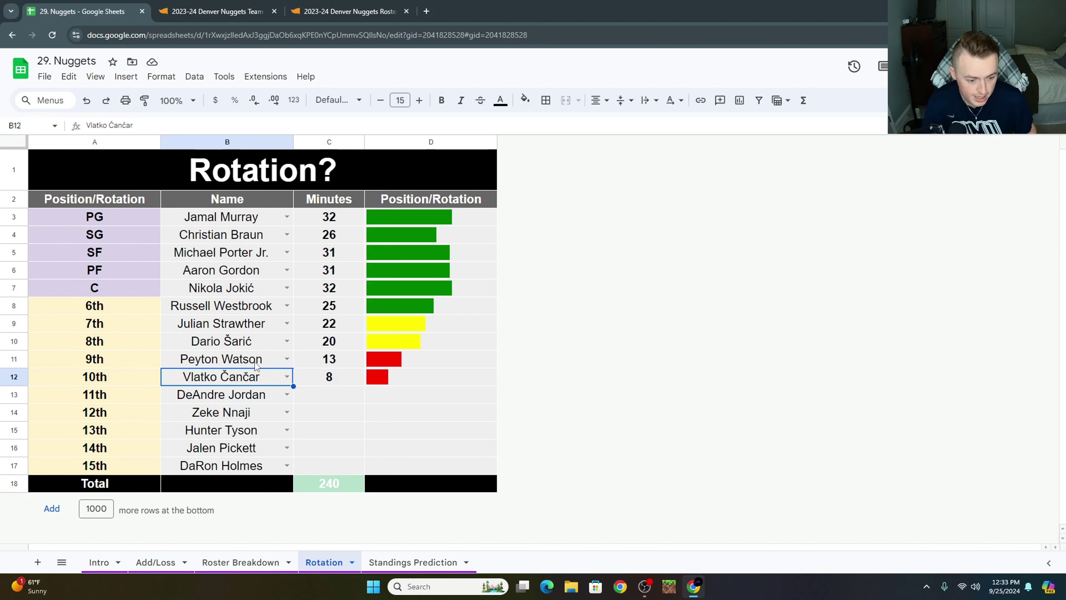
pyautogui.press('Right')
pyautogui.press('Left')
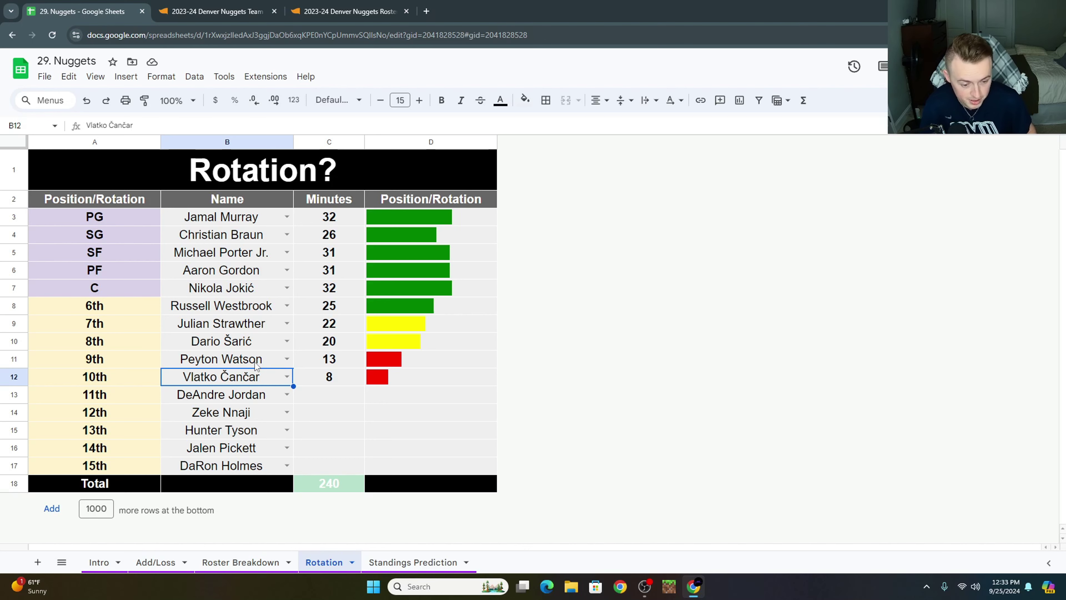
# - Review the reserves without minutes in the 11th to 15th spots, from DeAndre Jordan to DaRon Holmes
pyautogui.press('Down')
pyautogui.press('Down')
pyautogui.press('Down')
pyautogui.press('Down')
pyautogui.press('Down')
pyautogui.press('Up')
pyautogui.press('Up')
pyautogui.press('Up')
pyautogui.press('Up')
pyautogui.press('Down')
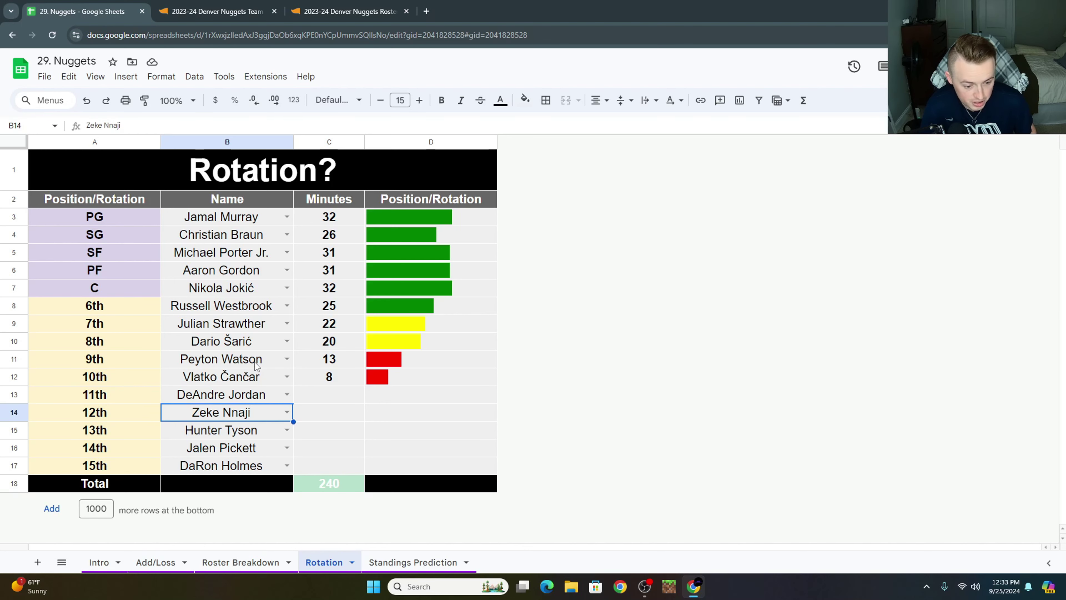
pyautogui.press('Down')
pyautogui.press('Down')
pyautogui.press('Down')
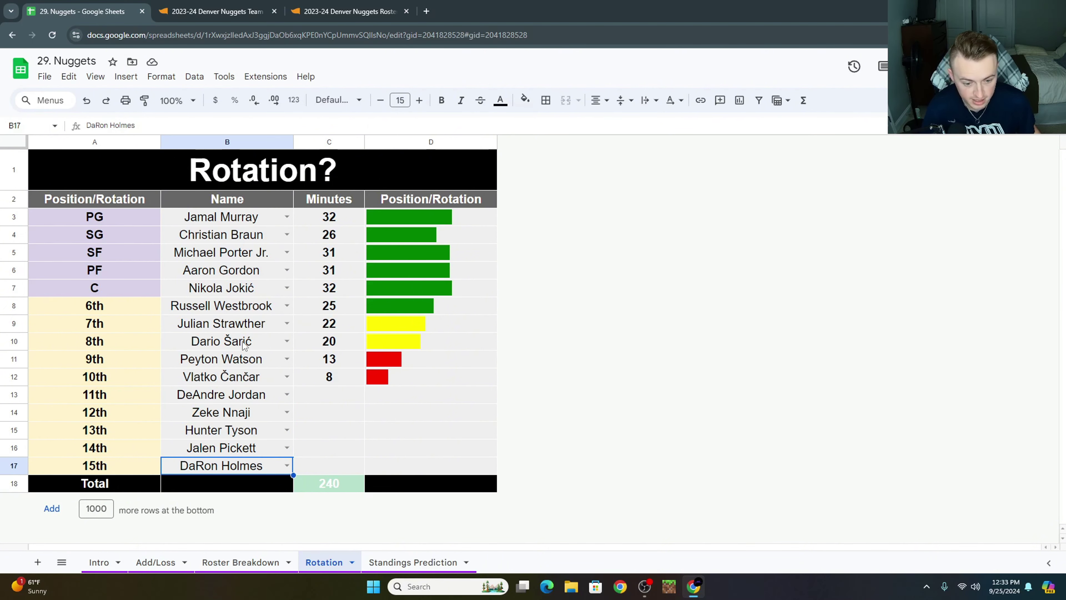
pyautogui.click(240, 316)
pyautogui.click(248, 328)
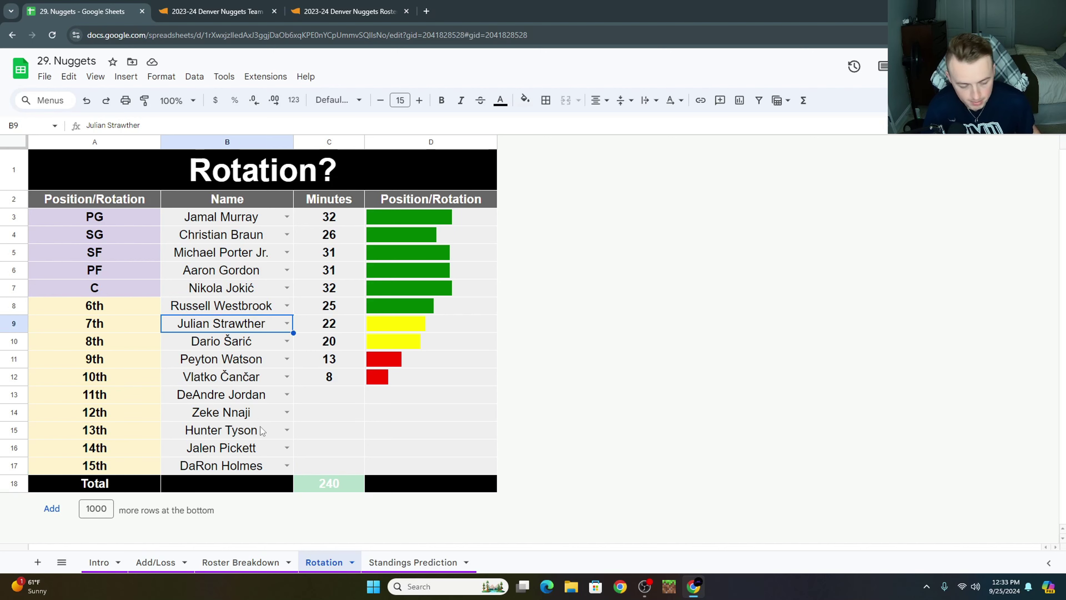
pyautogui.click(245, 466)
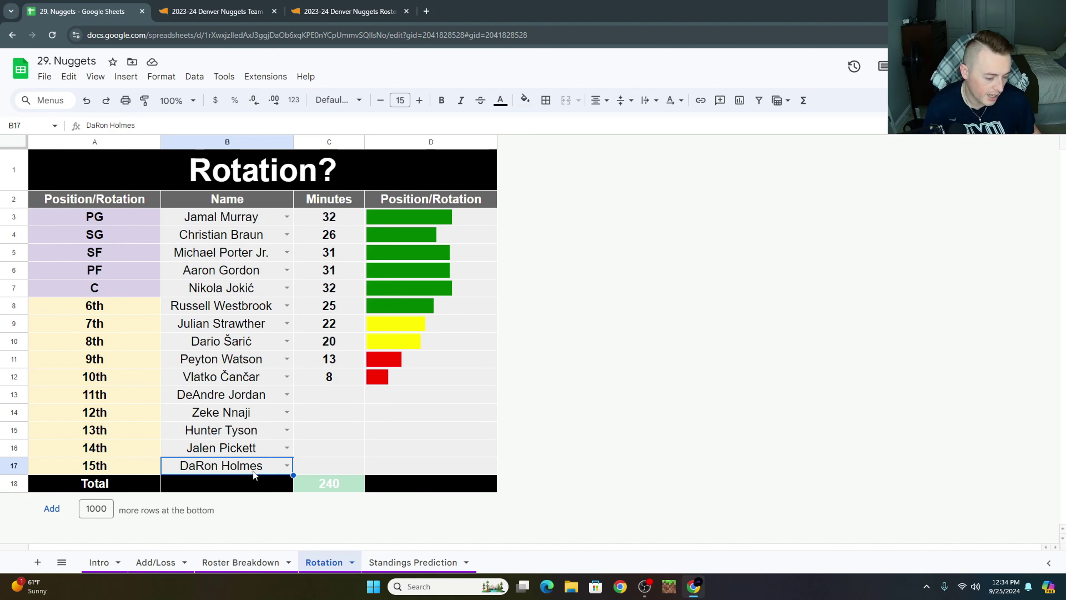
pyautogui.click(229, 455)
pyautogui.moveTo(245, 392); pyautogui.dragTo(242, 464)
pyautogui.click(241, 400)
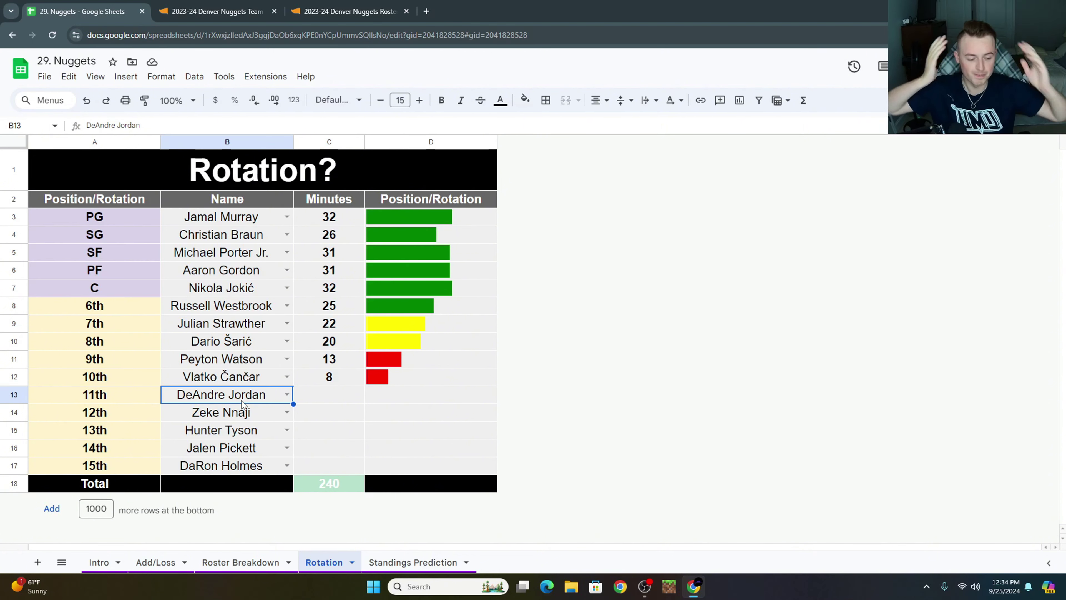
# - Examine the regular-season 5-man to 2-man combinations and their net points on the 2023-24 Denver Nuggets lineups page
pyautogui.click(204, 5)
pyautogui.scroll(15, 311, 218)
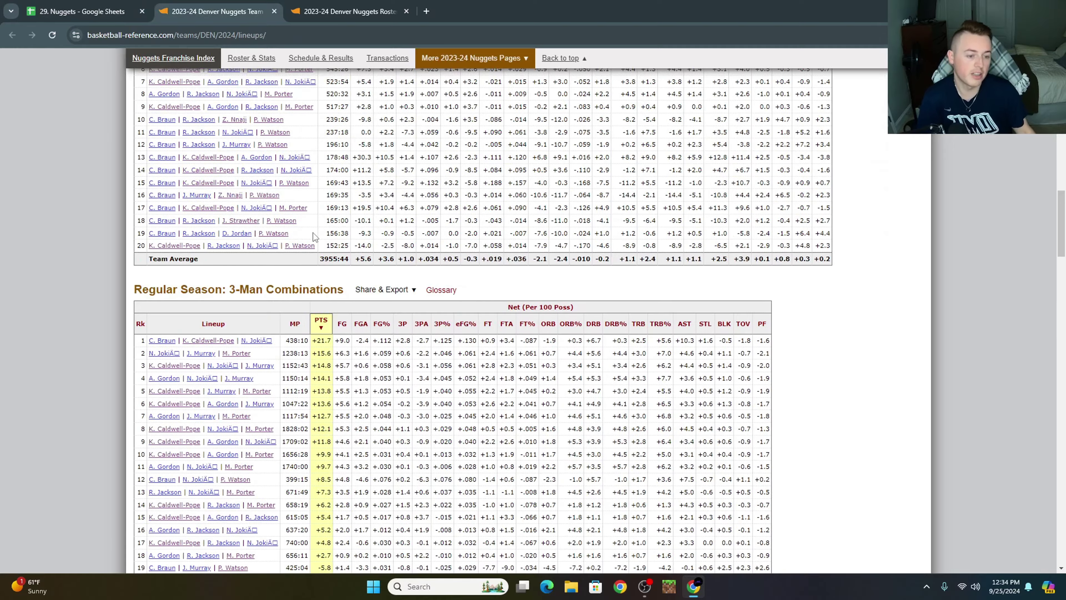
pyautogui.scroll(-1, 297, 197)
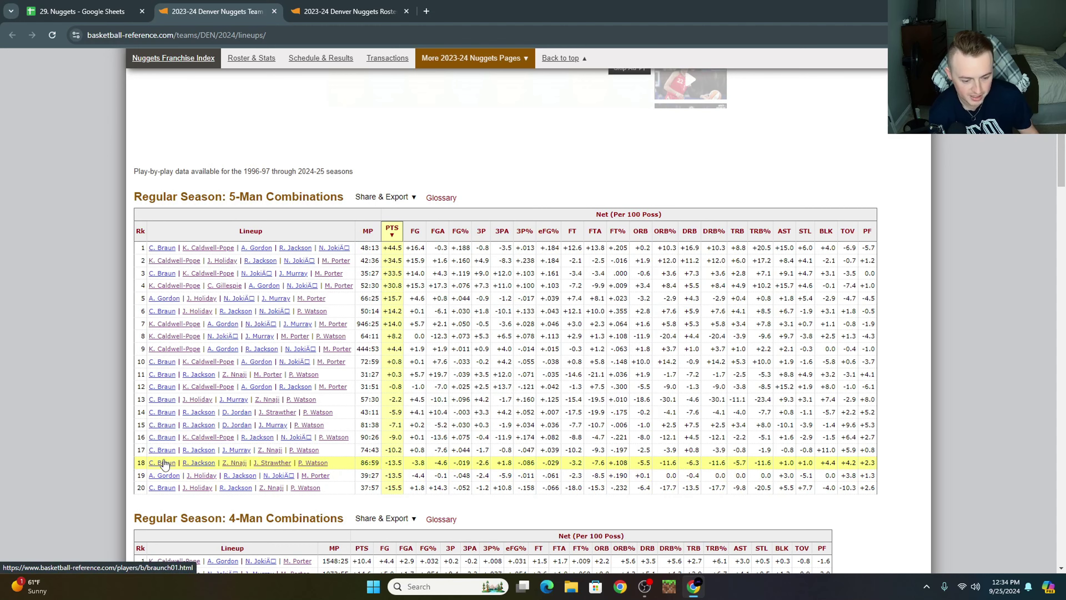
pyautogui.scroll(-10, 245, 382)
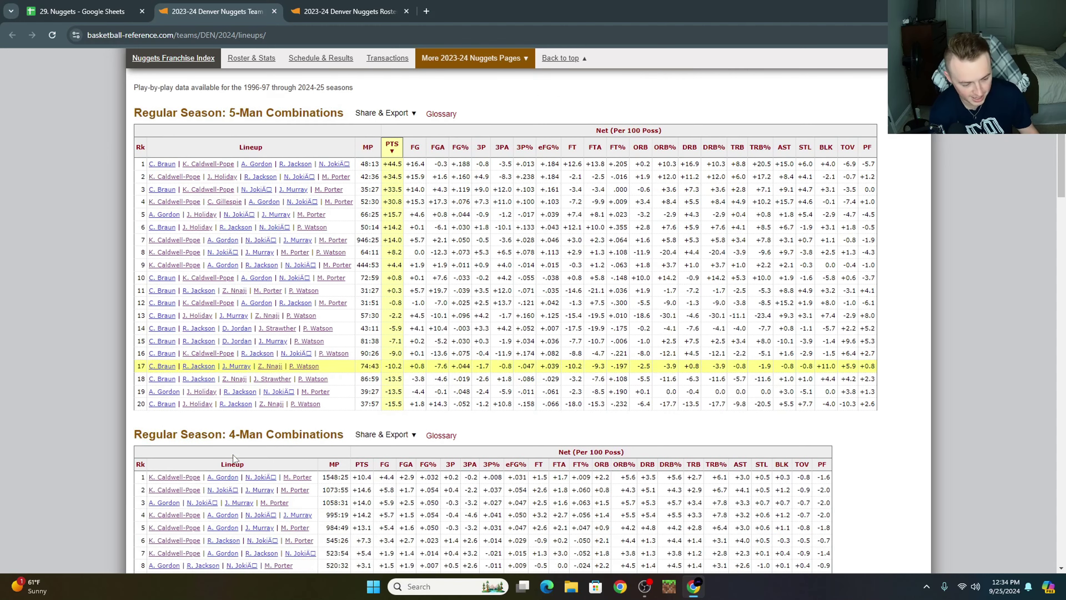
pyautogui.scroll(-4, 245, 383)
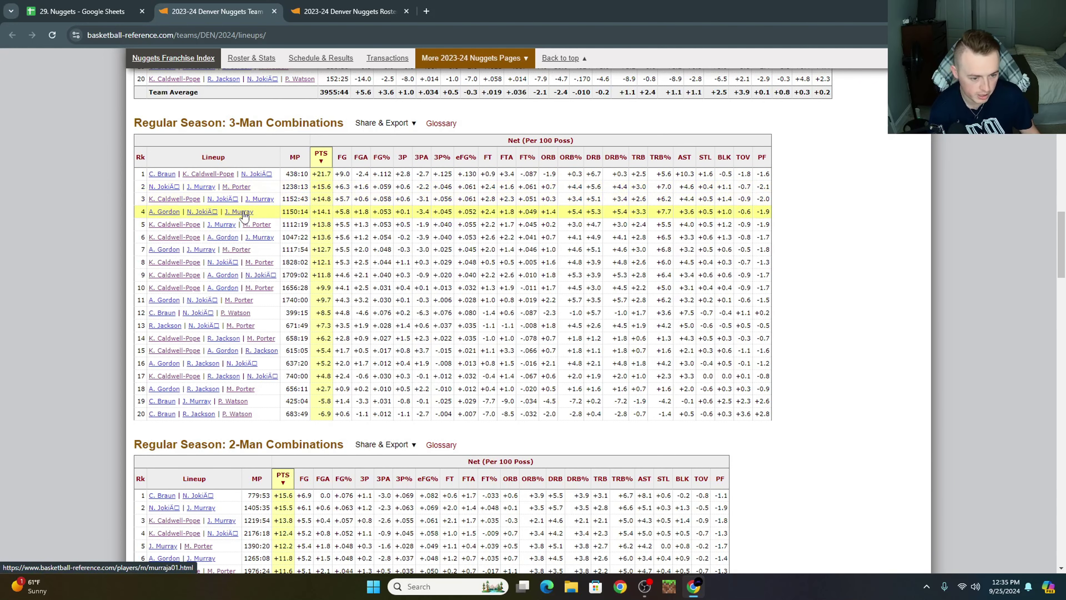
pyautogui.scroll(-8, 245, 215)
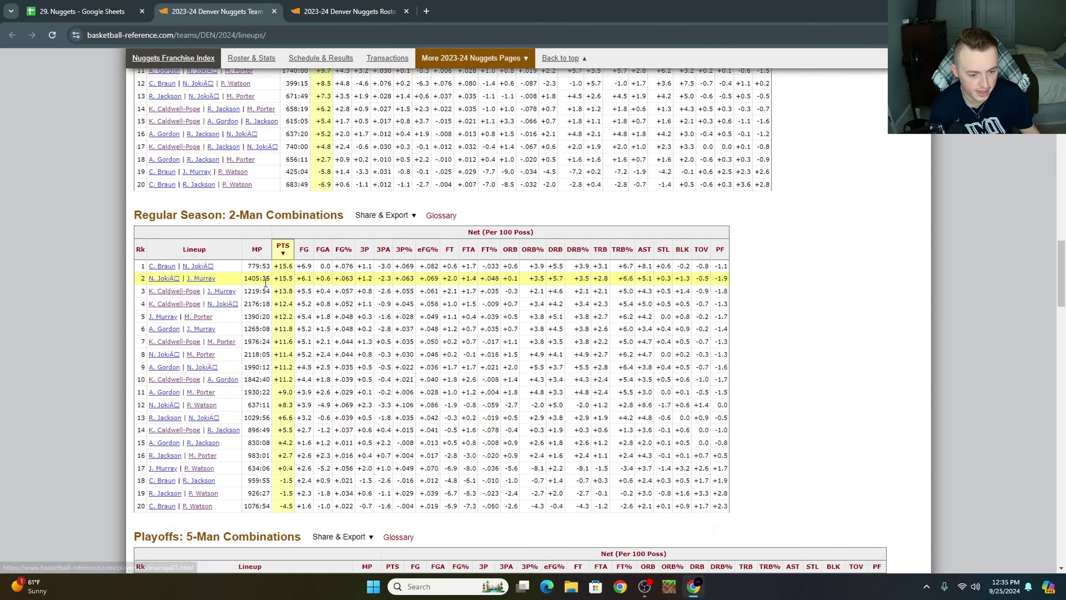
pyautogui.scroll(1, 284, 168)
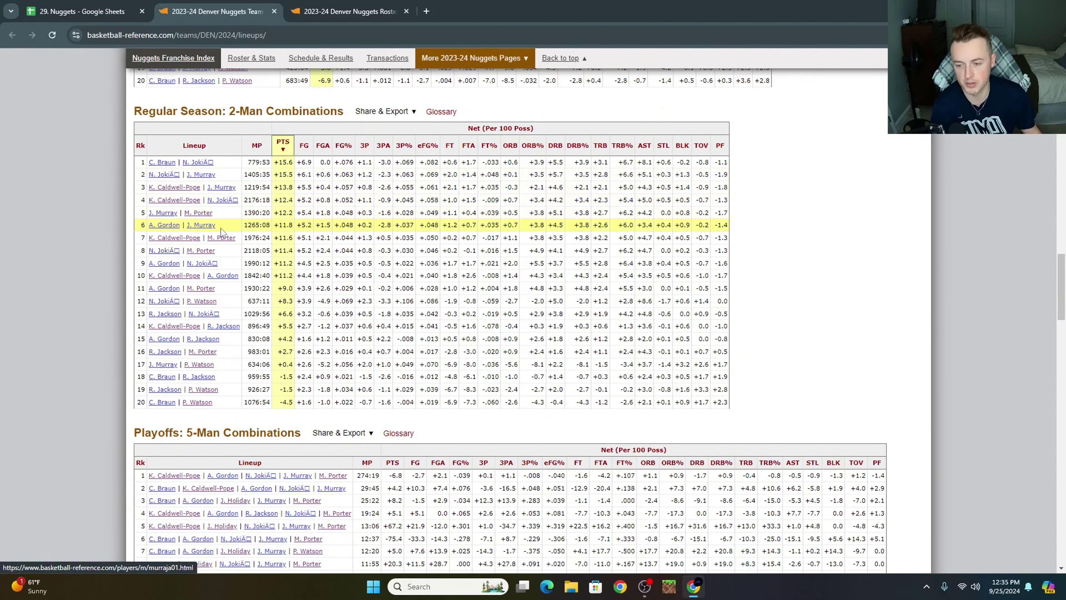
pyautogui.scroll(20, 226, 231)
pyautogui.scroll(5, 228, 232)
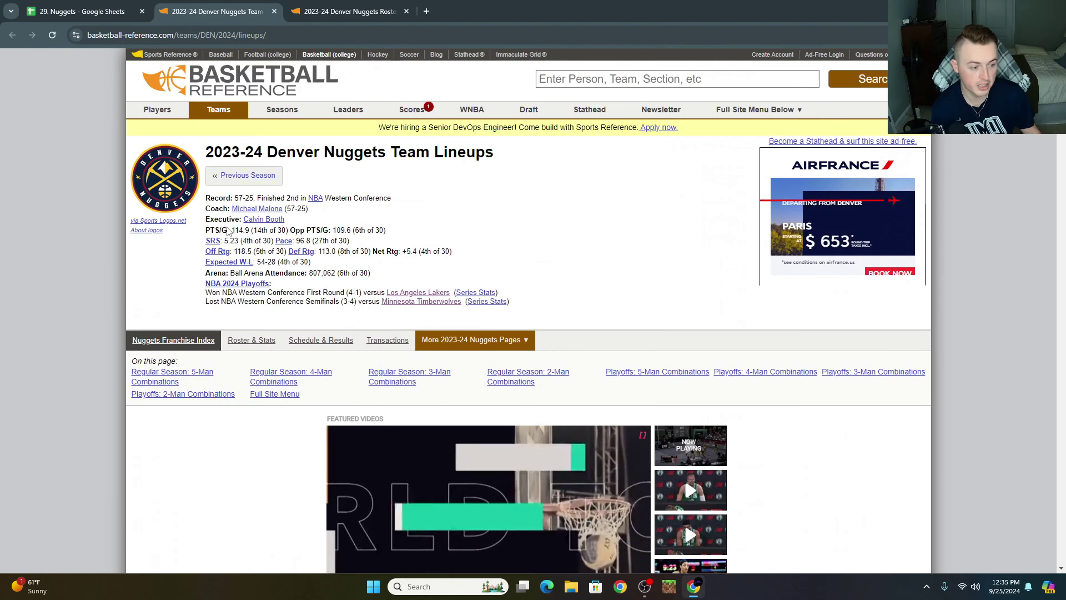
pyautogui.scroll(-9, 229, 232)
# - Return to the Rotation sheet and review Christian Braun, Russell Westbrook and the bench players down to the 10th spot
pyautogui.hotkey('ctrl', '1')
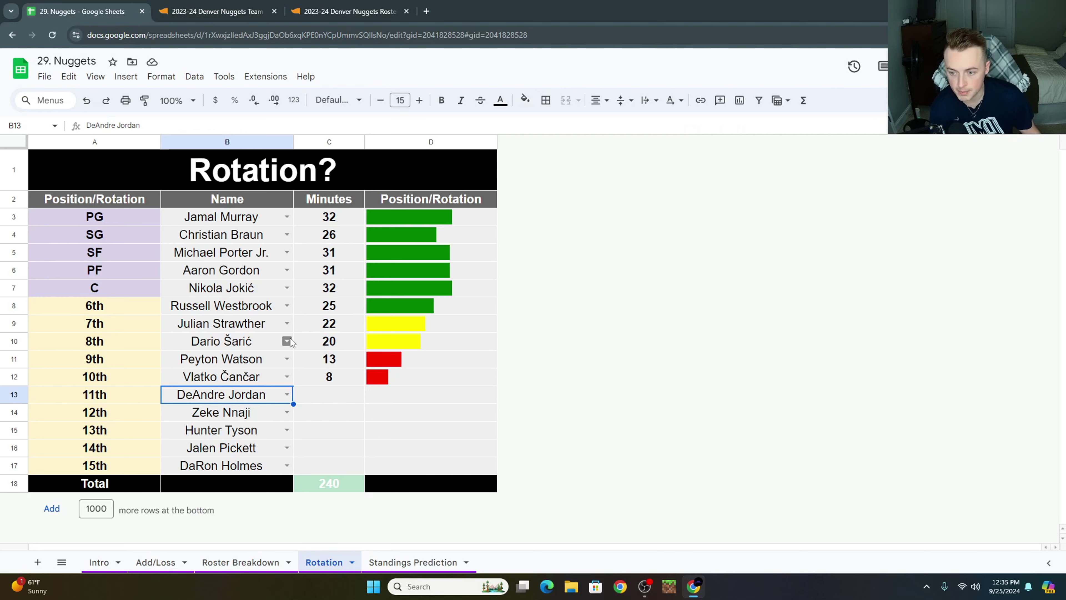
pyautogui.click(221, 236)
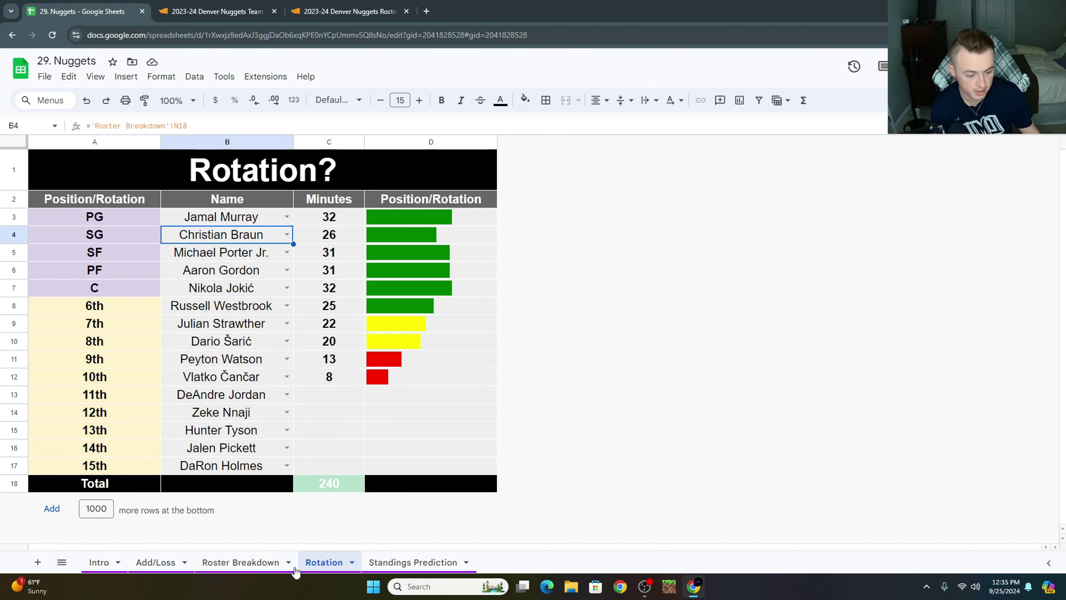
pyautogui.moveTo(221, 220); pyautogui.dragTo(230, 380)
pyautogui.click(224, 310)
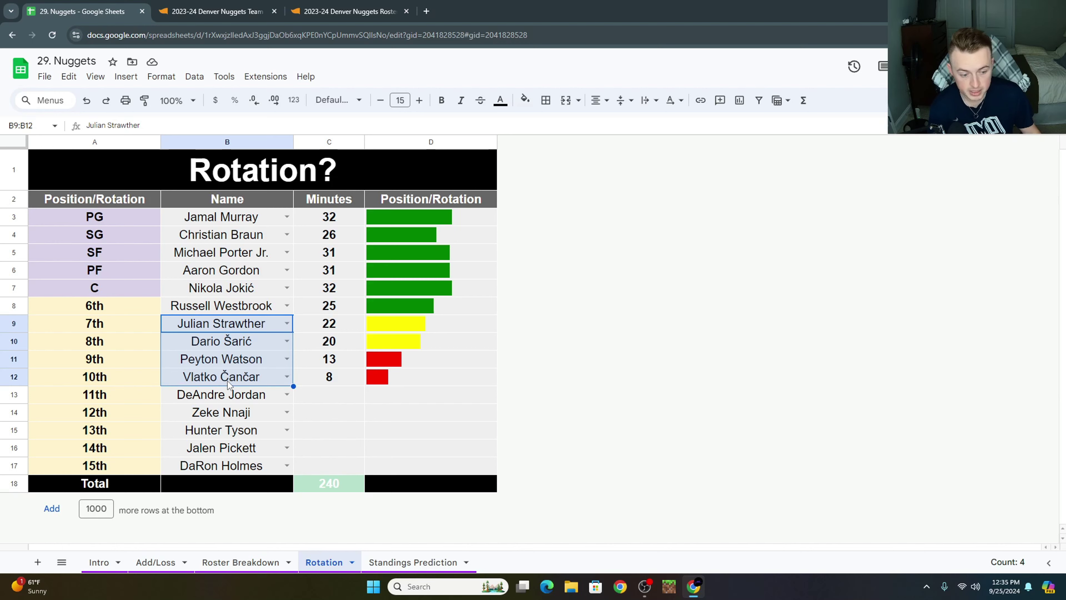
pyautogui.click(240, 312)
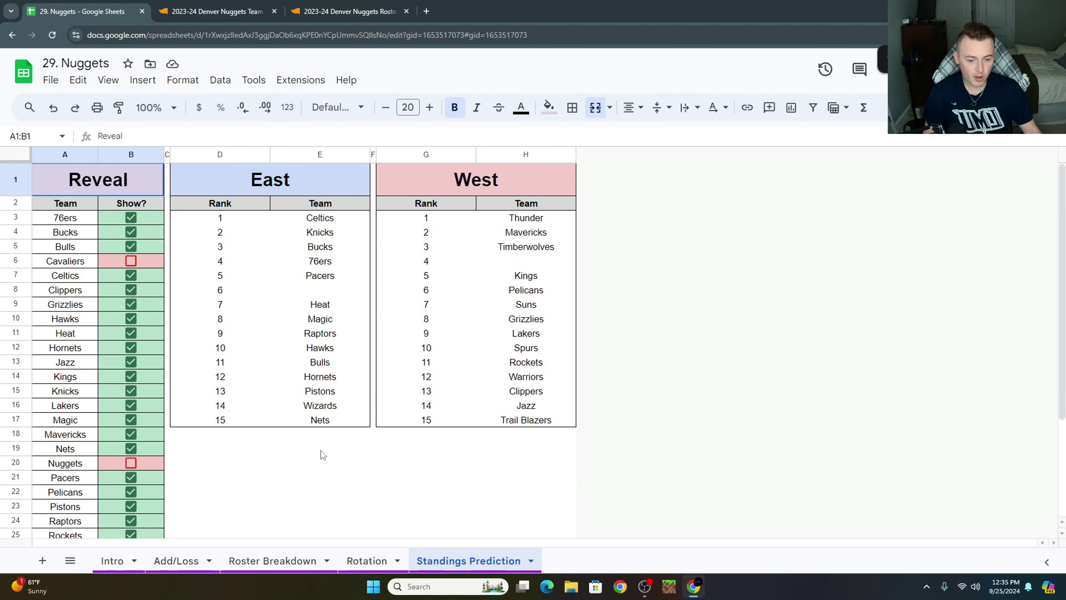
# - Reveal the Nuggets in the West ranking of the Standings Prediction sheet by enabling their Show? checkbox
pyautogui.click(462, 467)
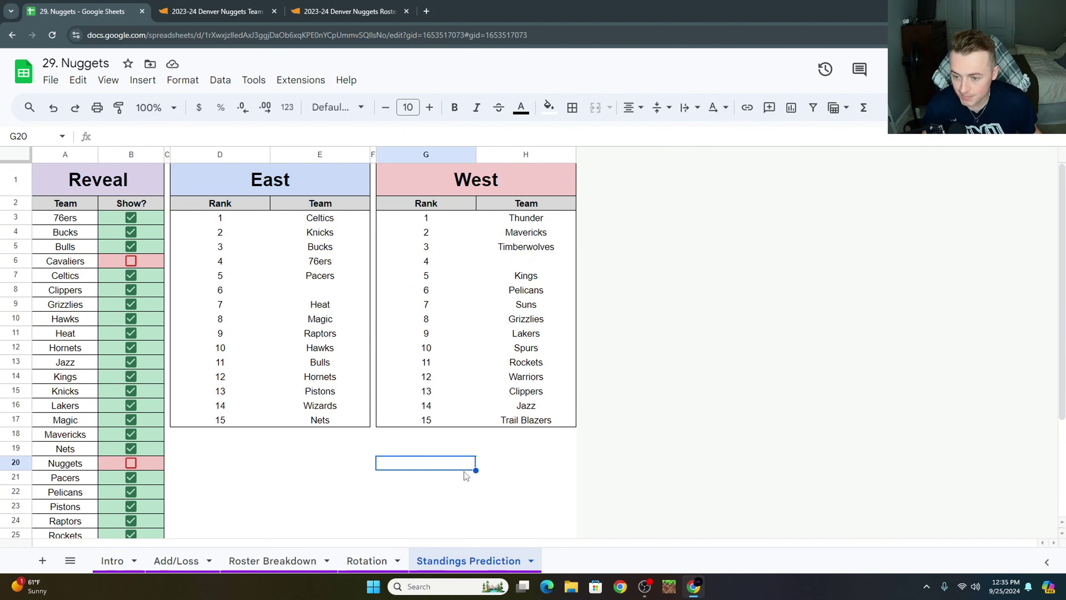
pyautogui.click(132, 463)
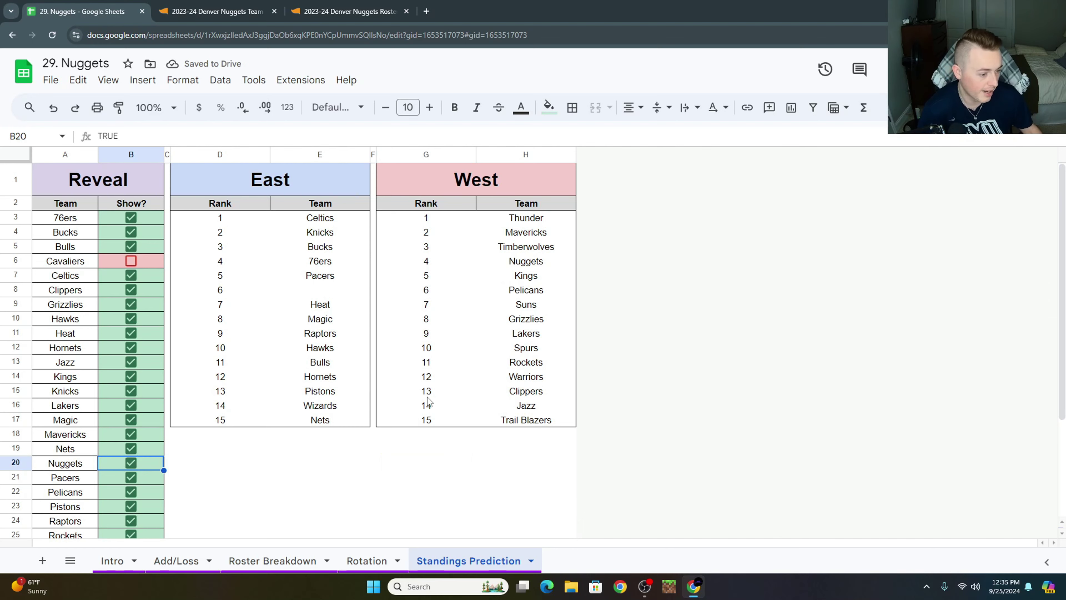
# - Review the predicted West standings tier by tier, from the top seeds through the 7th to 10th places to the last teams
pyautogui.moveTo(519, 221); pyautogui.dragTo(517, 421)
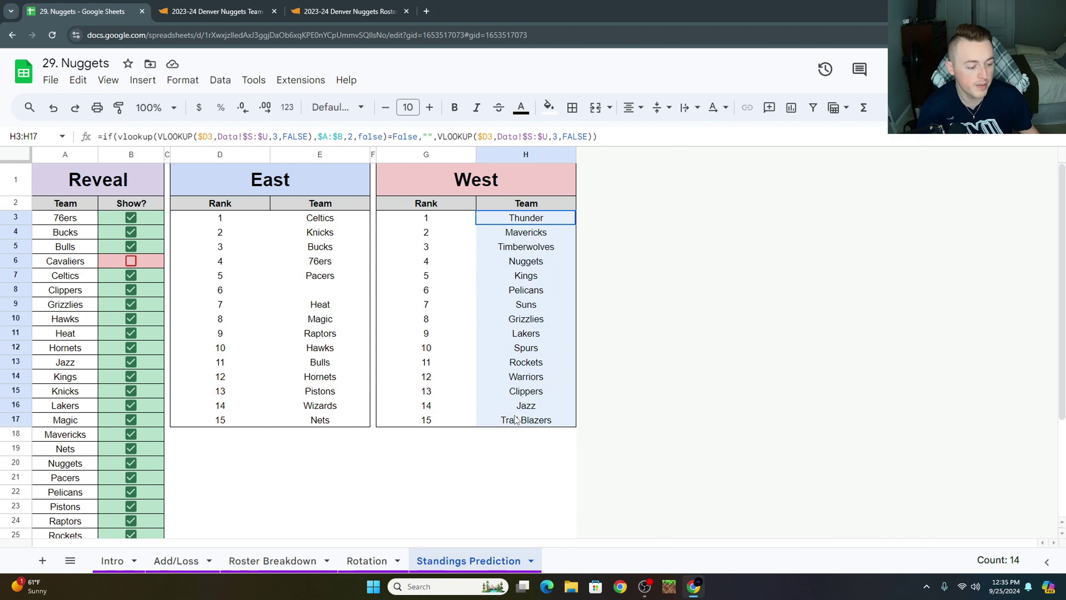
pyautogui.click(524, 448)
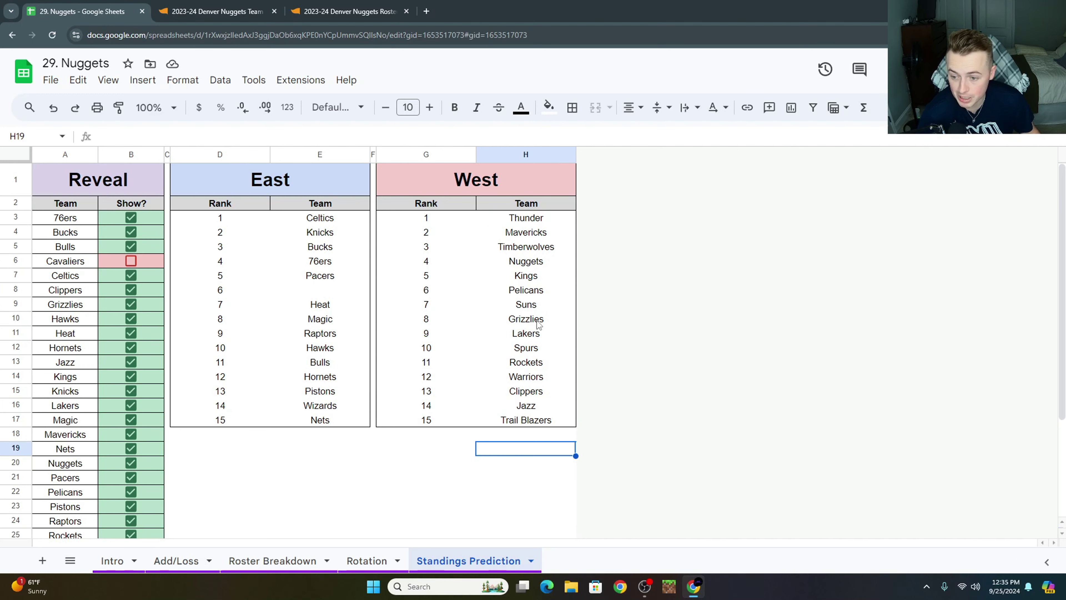
pyautogui.click(534, 222)
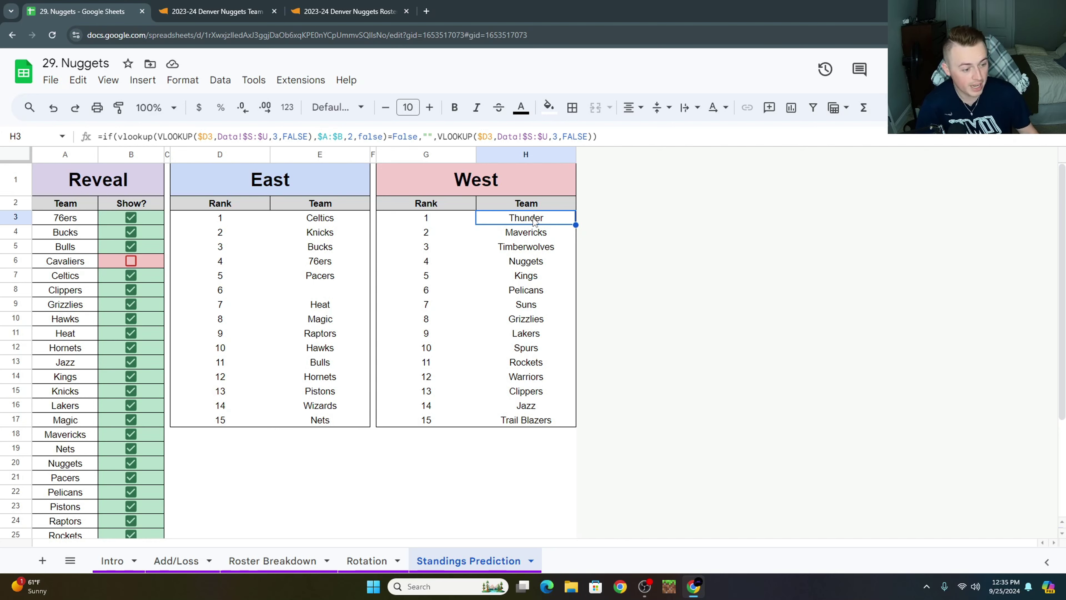
pyautogui.moveTo(533, 222); pyautogui.dragTo(531, 292)
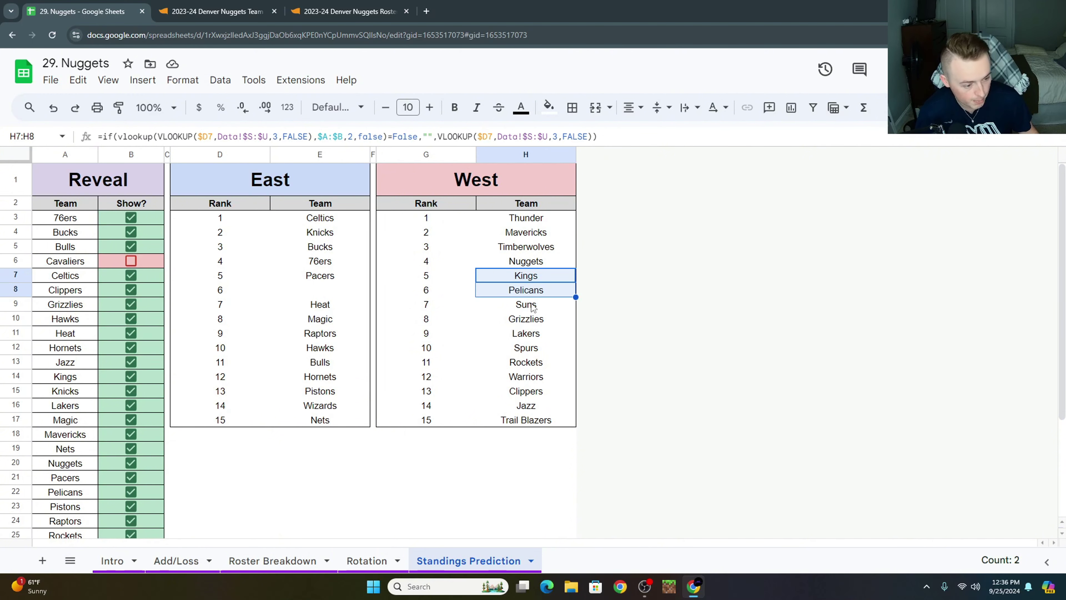
pyautogui.moveTo(532, 305); pyautogui.dragTo(544, 350)
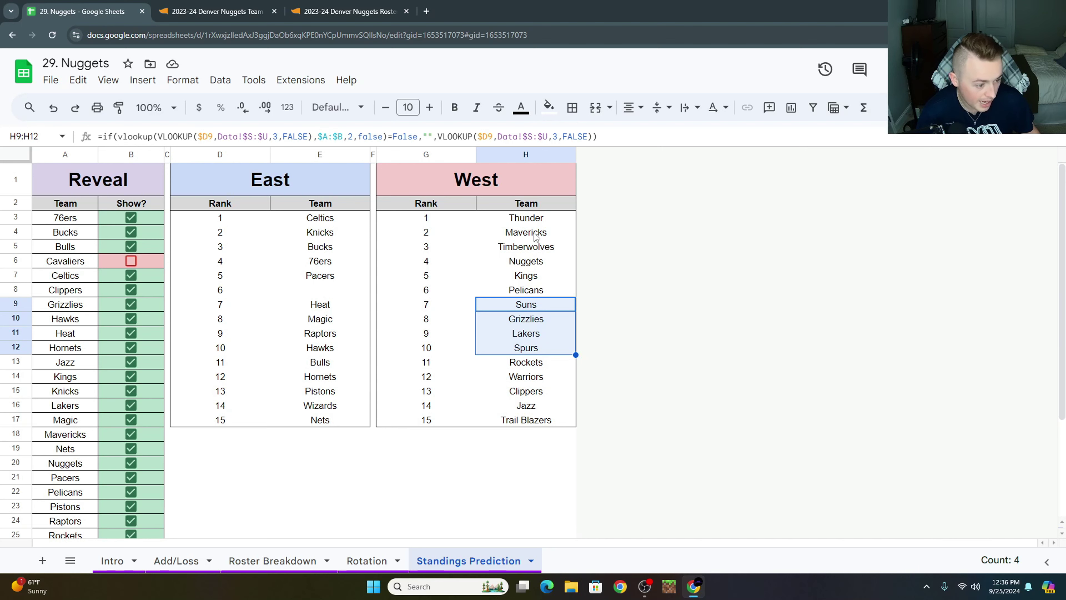
pyautogui.moveTo(538, 218); pyautogui.dragTo(533, 424)
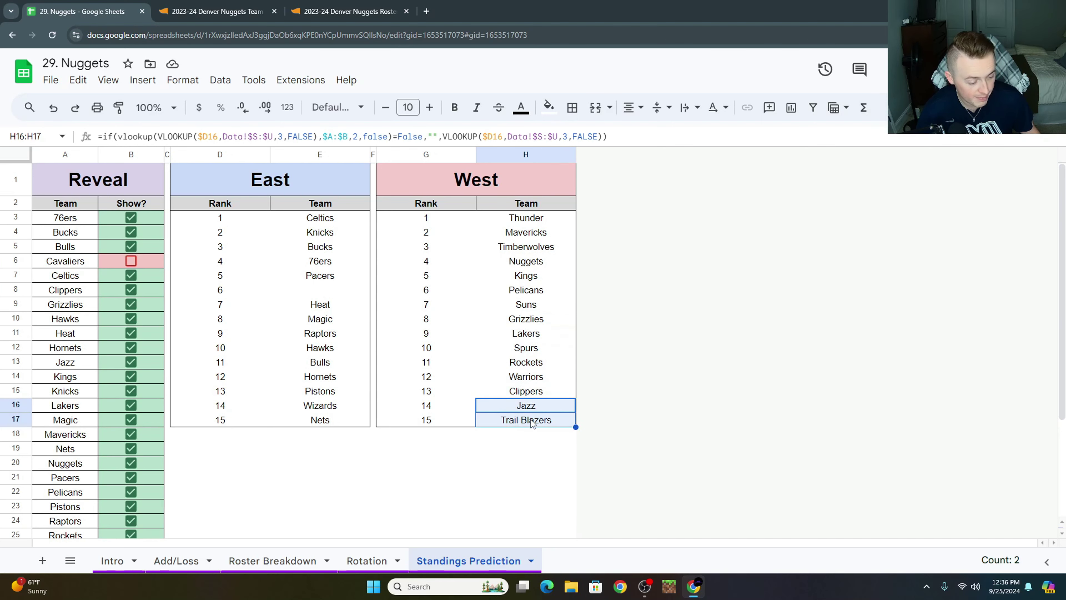
pyautogui.click(521, 439)
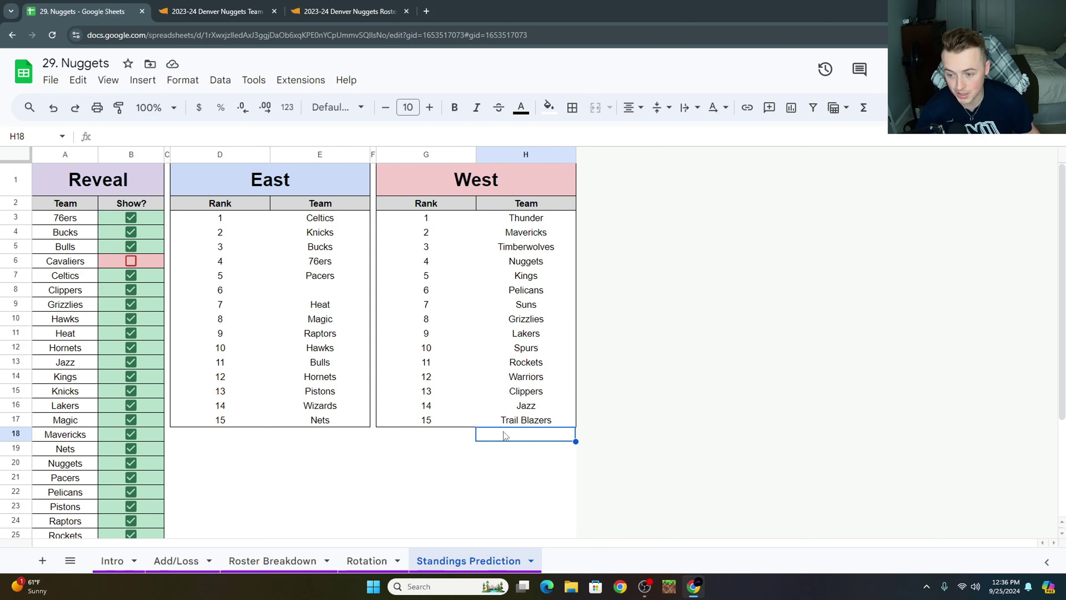
pyautogui.click(495, 468)
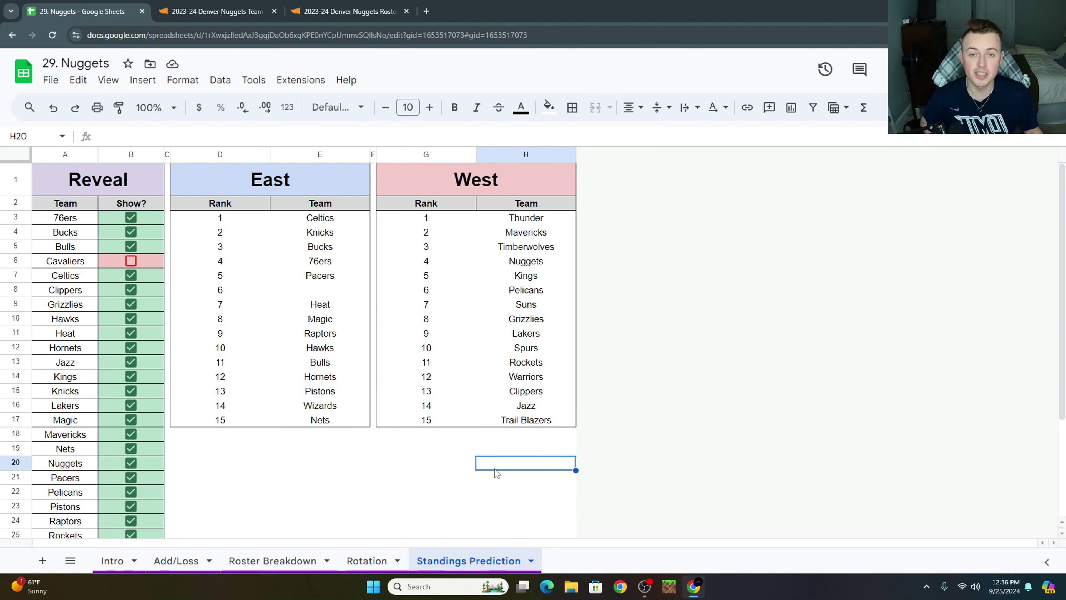